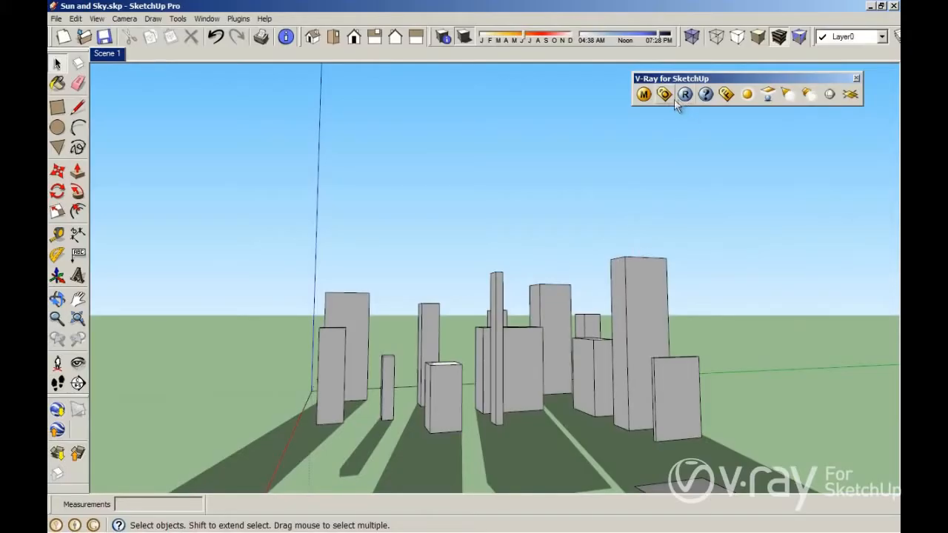
Switch the model's shadow display off and back on.
drag(700, 79, 725, 77)
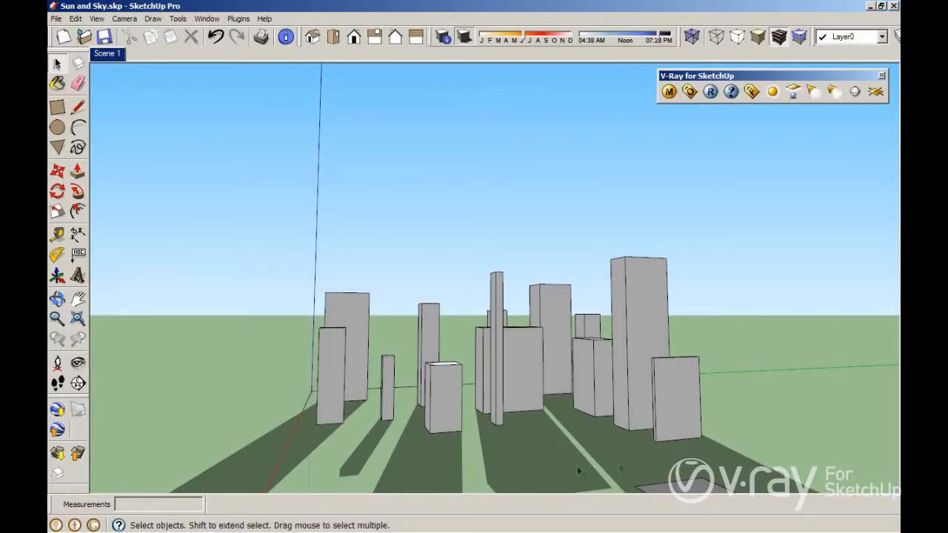
click(465, 40)
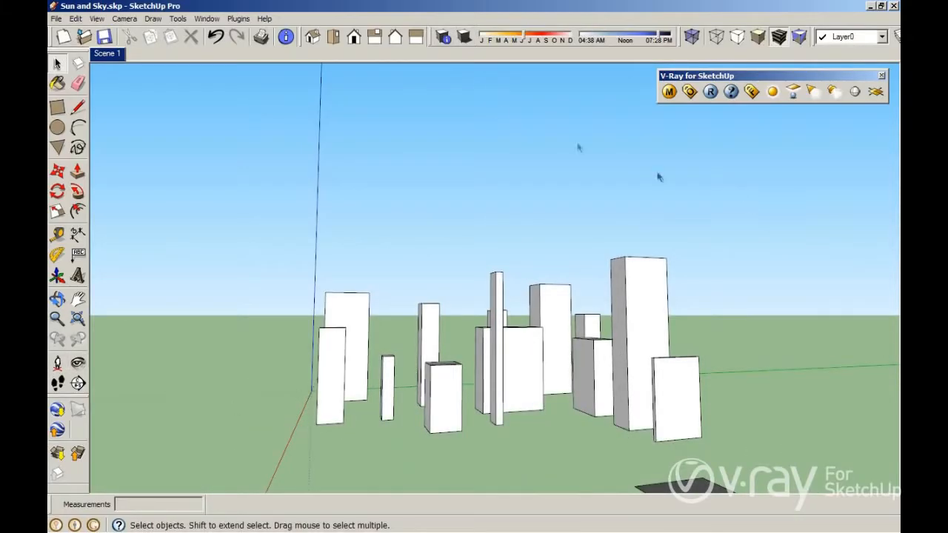
click(460, 40)
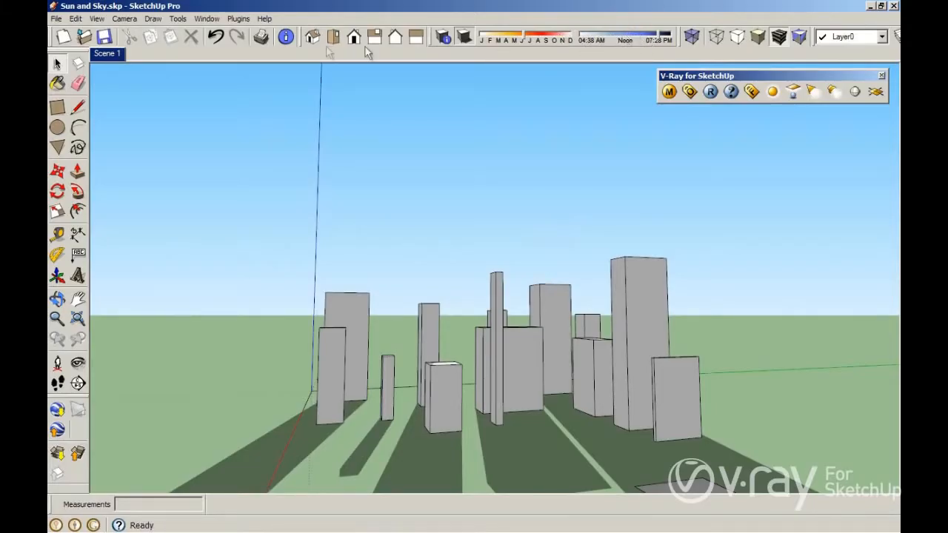
Examine the time and date in the model's shadow settings, closing them without changes.
click(218, 23)
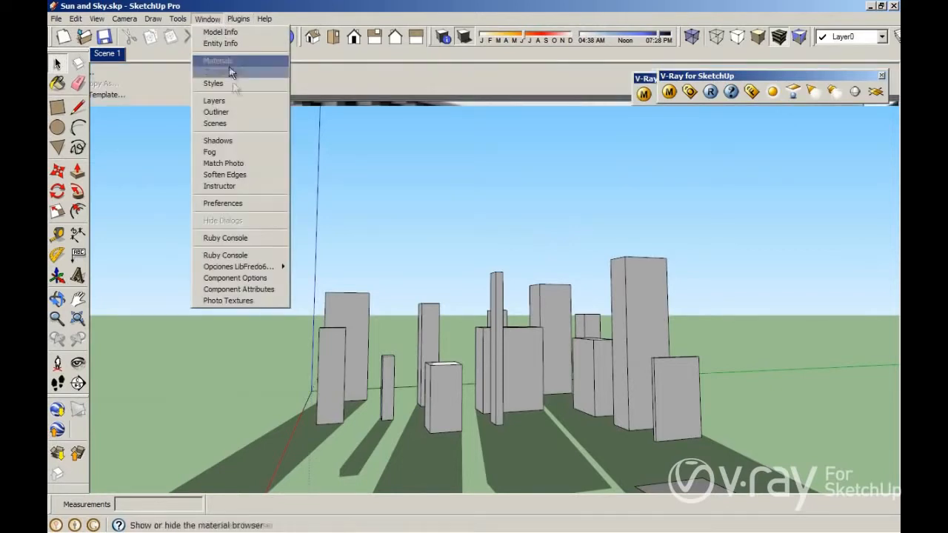
click(219, 141)
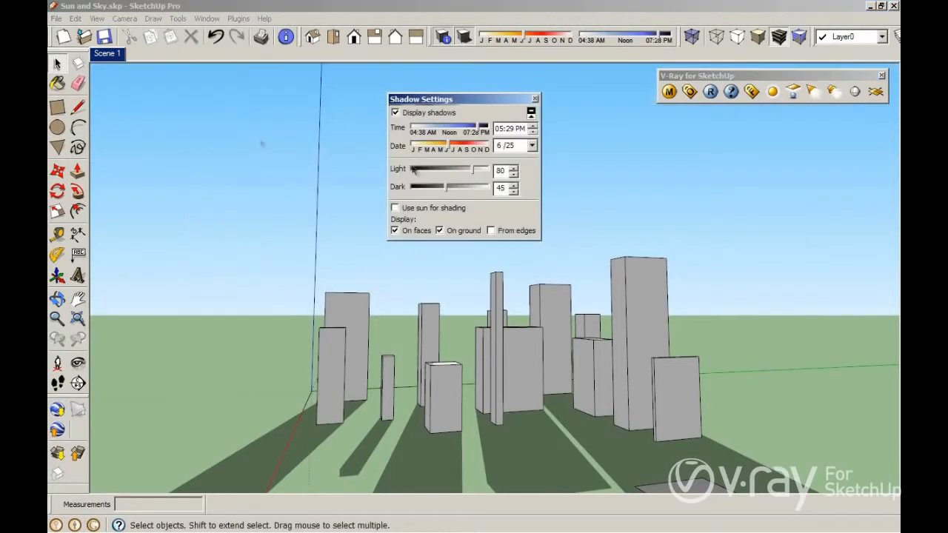
drag(514, 94, 452, 92)
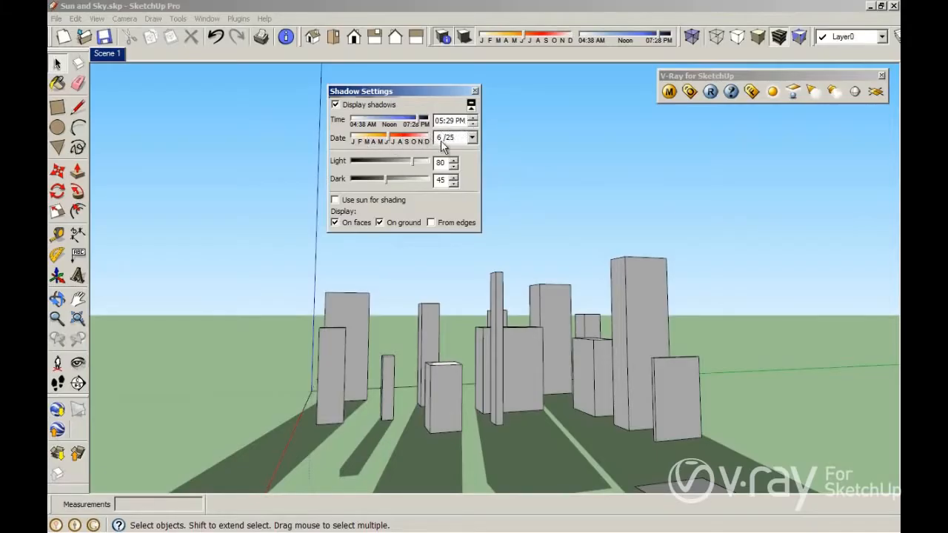
click(476, 92)
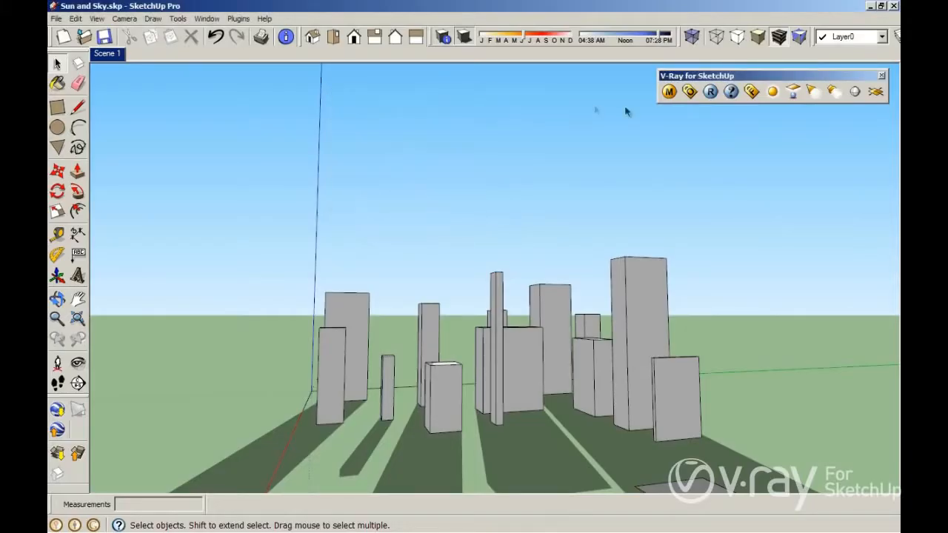
Inspect the TexSky and SunLight parameters of the GI Color texture in the V-Ray Environment options.
click(689, 91)
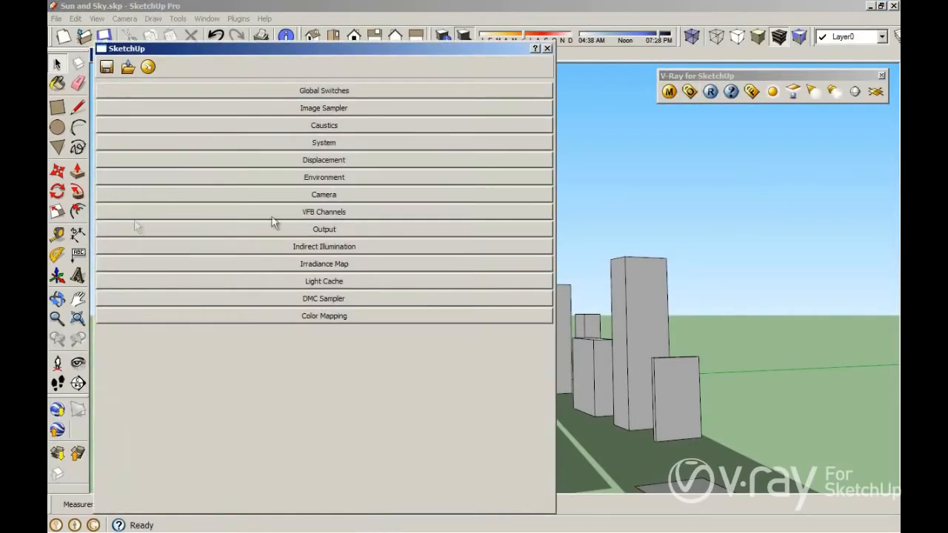
click(351, 179)
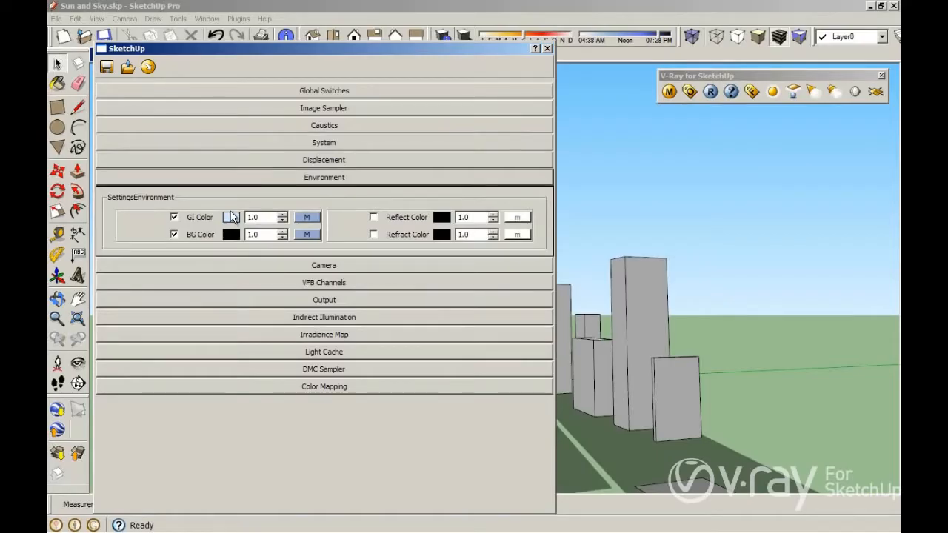
click(308, 217)
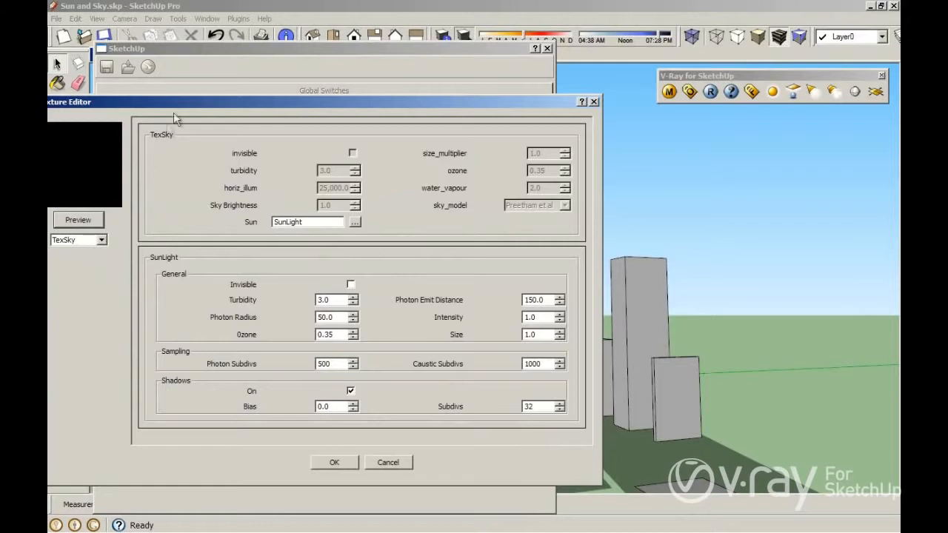
drag(195, 102, 268, 85)
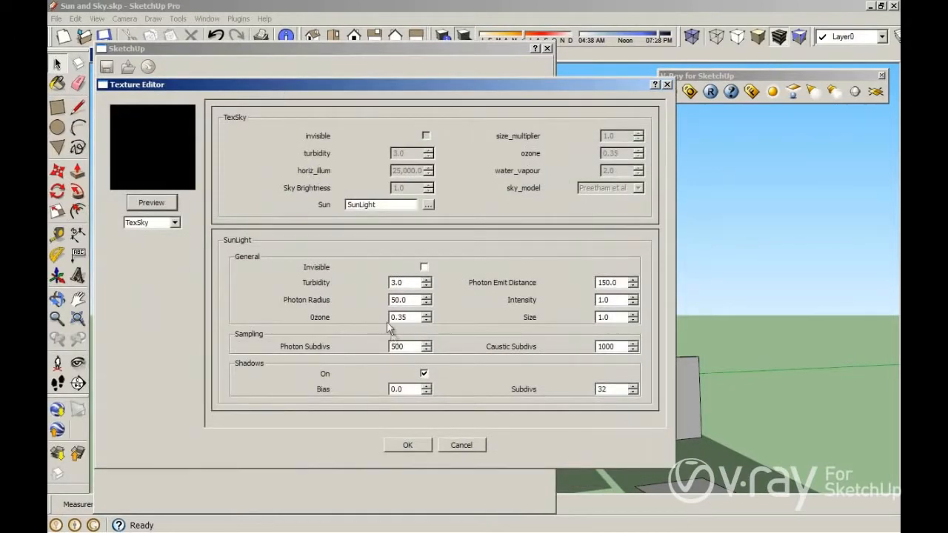
click(418, 445)
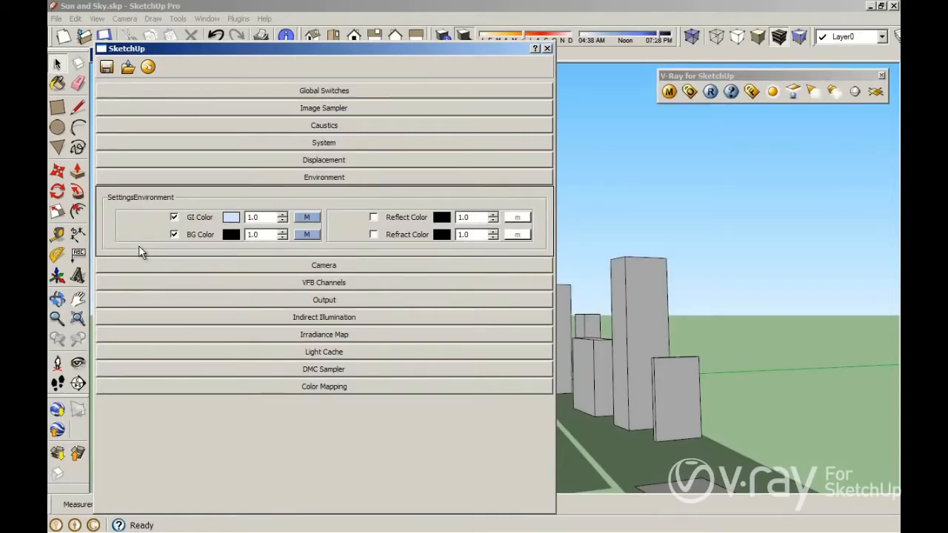
Inspect the BG Color sky texture and its sun source selection, leaving the source unchanged.
click(308, 234)
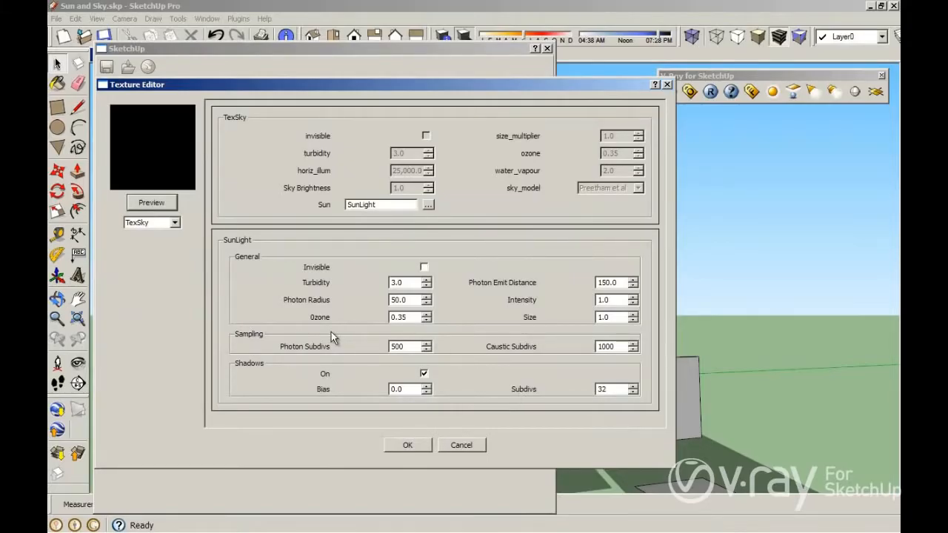
click(423, 445)
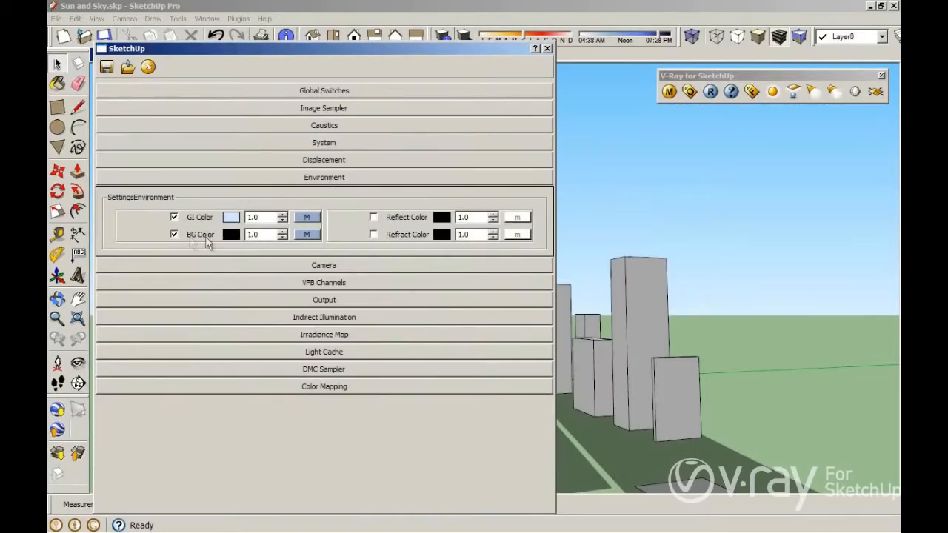
click(307, 234)
click(430, 206)
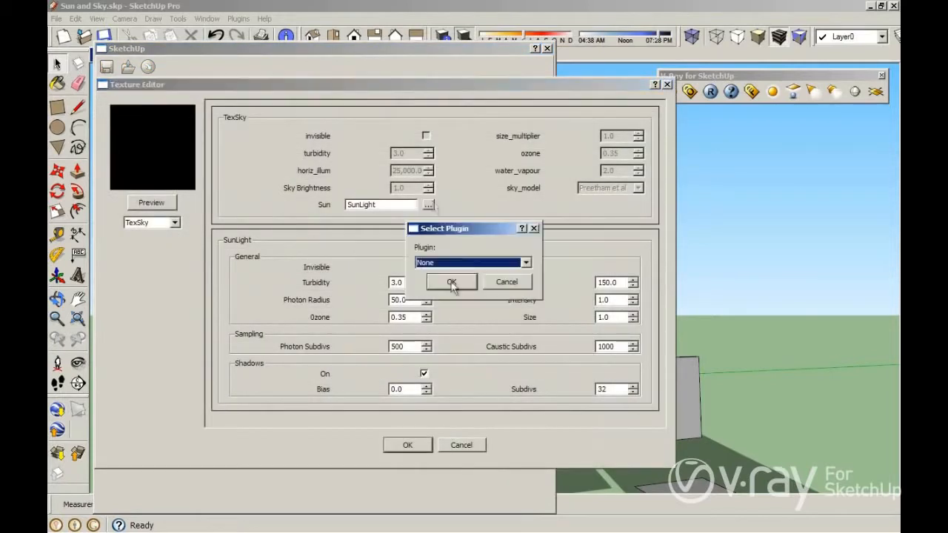
click(504, 284)
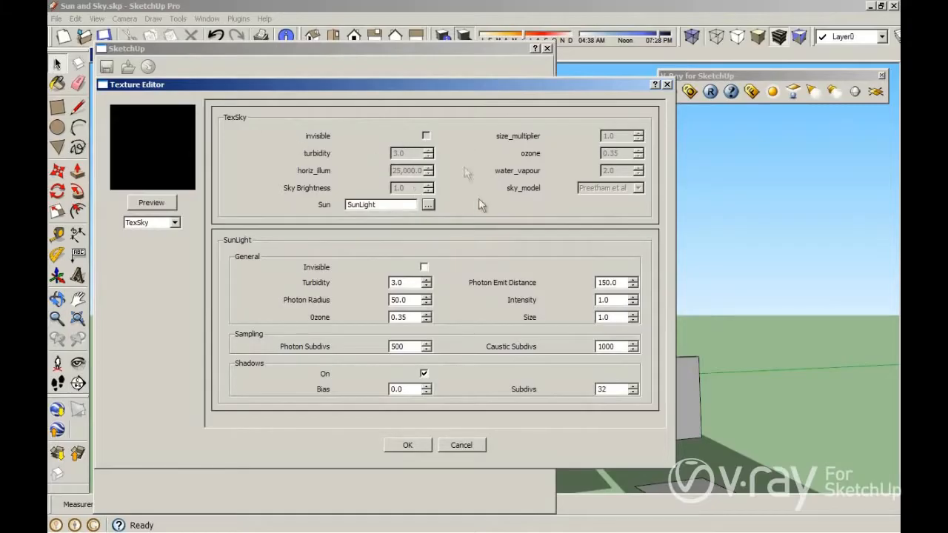
Set the sun source of the BG Color sky texture to None.
click(428, 205)
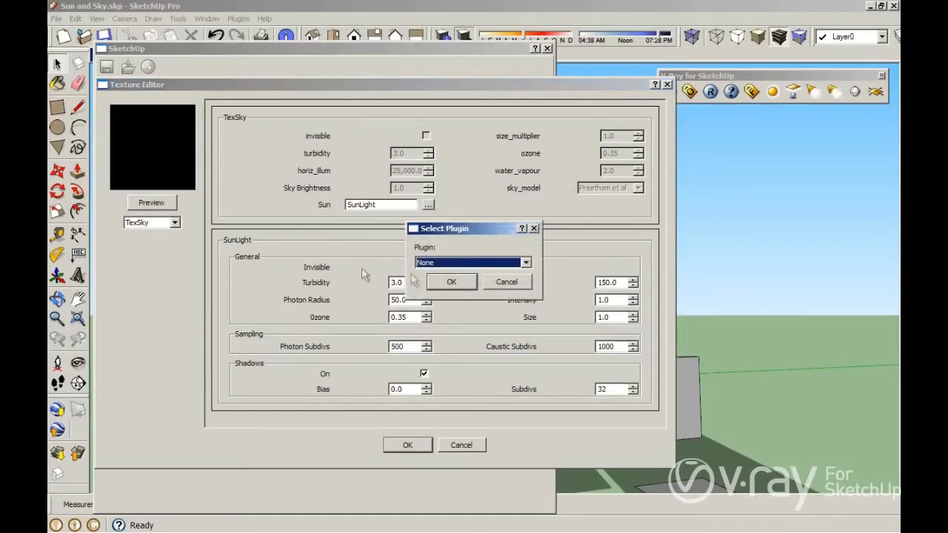
click(478, 265)
click(480, 273)
click(452, 282)
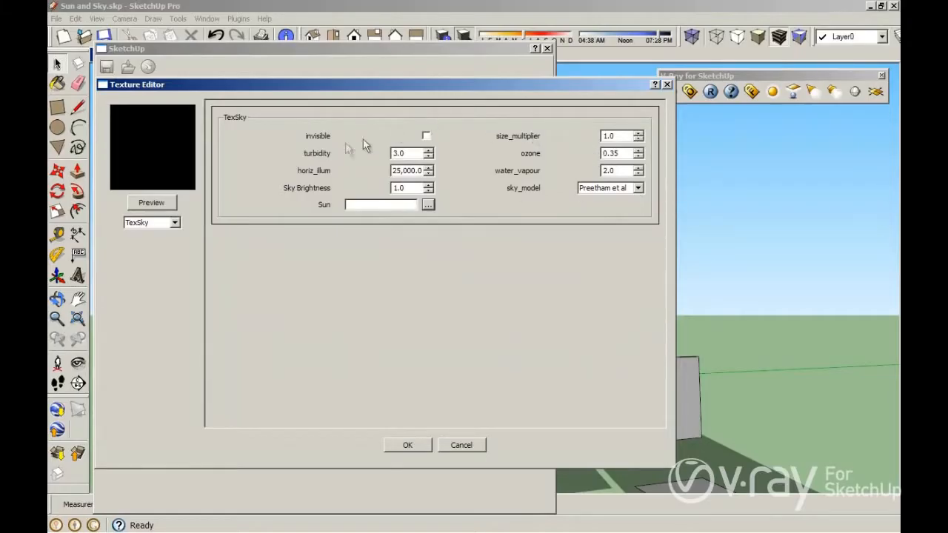
Assign SunLight as the sun source of the BG Color sky texture again.
click(428, 205)
click(463, 262)
click(460, 280)
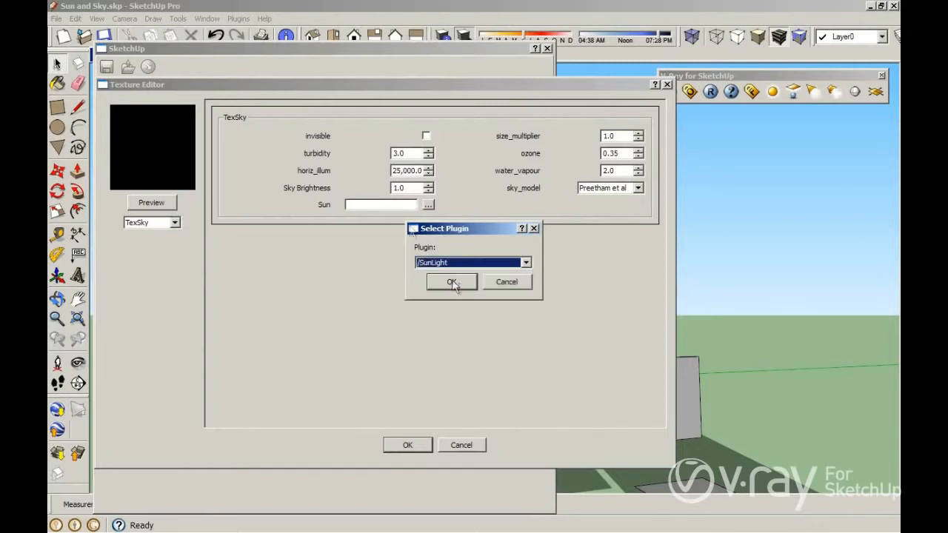
click(449, 286)
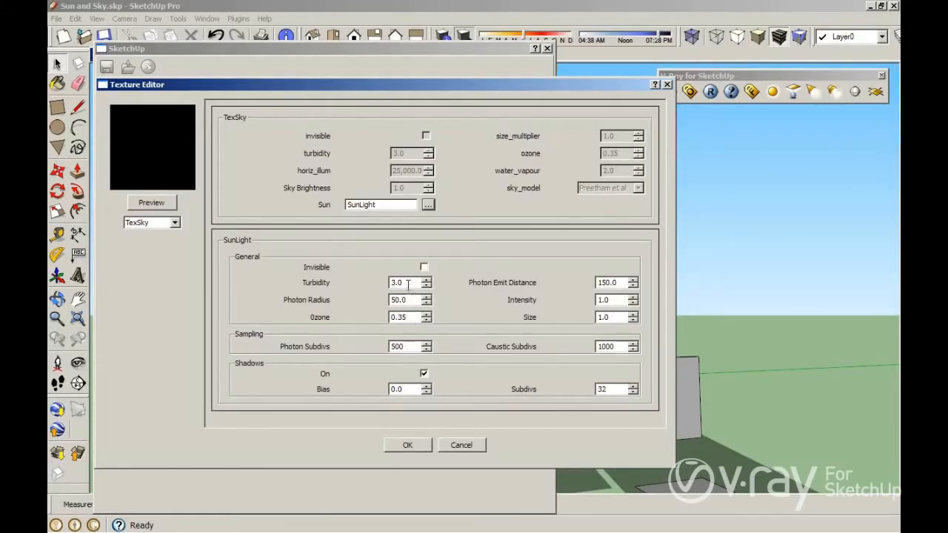
Set the SunLight turbidity to 6 in the BG Color sky texture and accept the change.
double_click(407, 281)
text(6)
drag(216, 85, 441, 91)
click(592, 448)
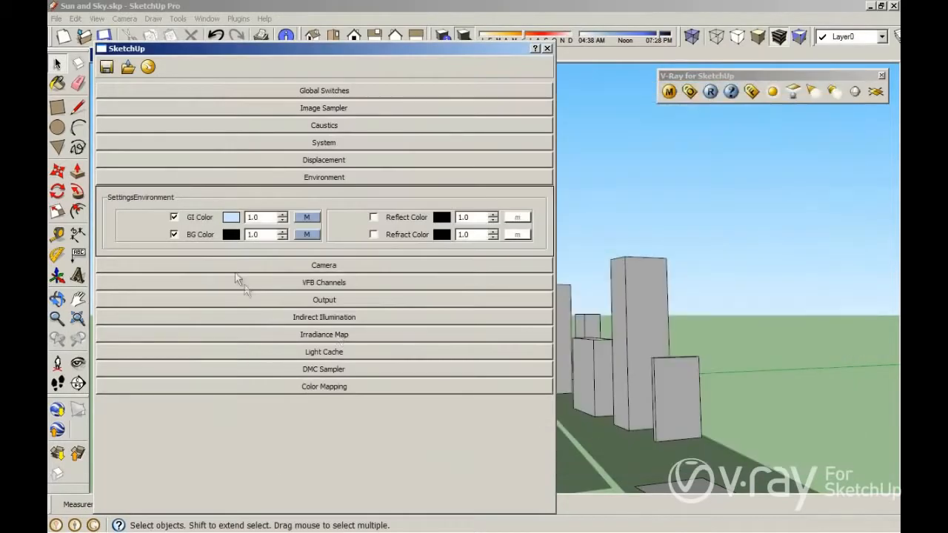
Set the SunLight turbidity back to 3.0 through the GI Color sky texture and accept it.
click(317, 216)
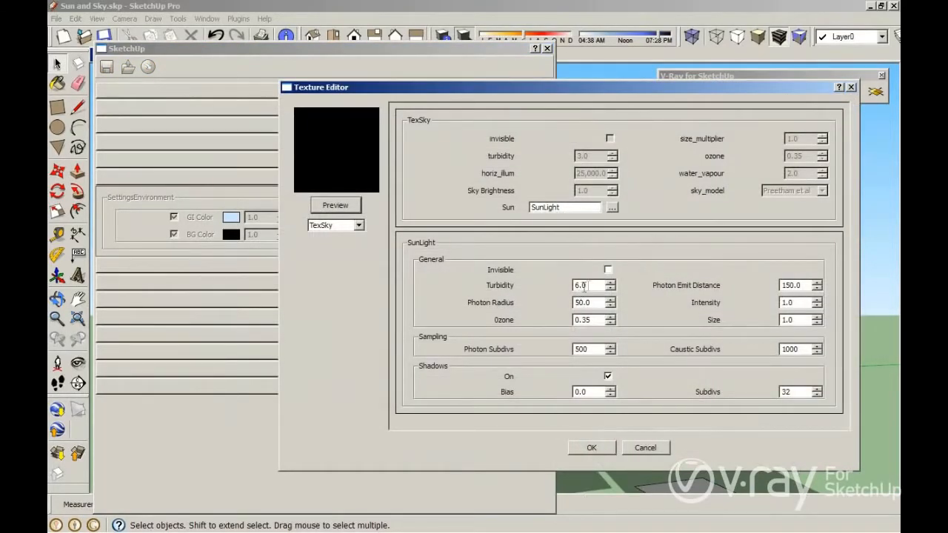
drag(594, 283, 561, 286)
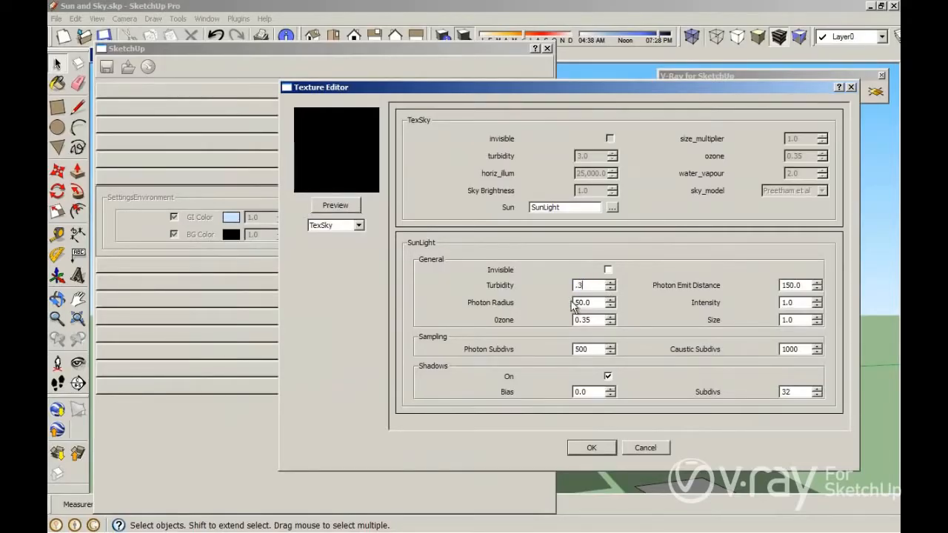
drag(573, 81, 453, 61)
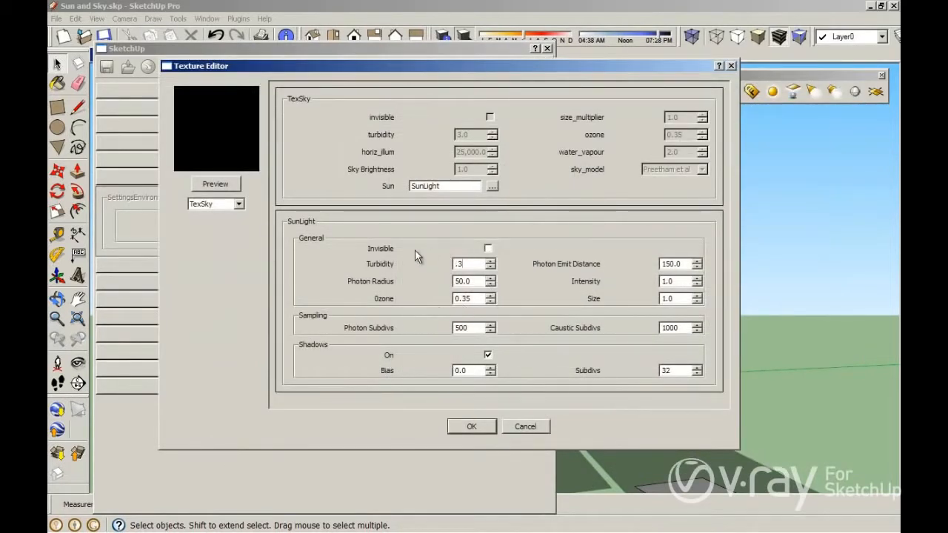
click(491, 270)
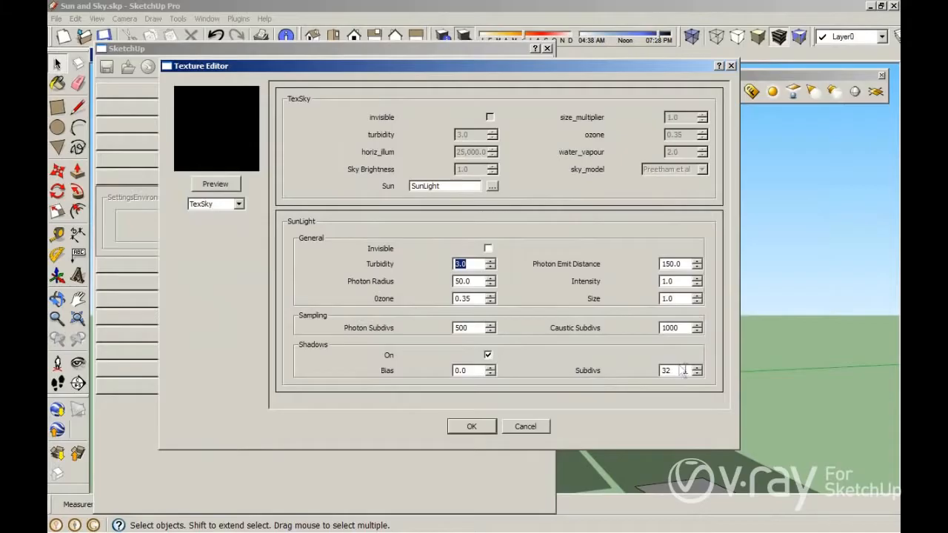
click(480, 427)
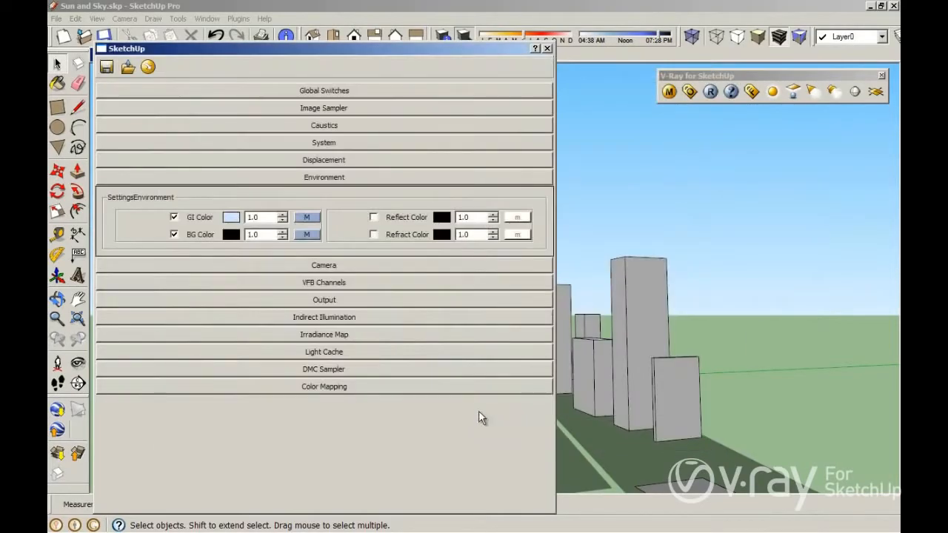
Render the city block scene with V-Ray and move the frame buffer clear of the options window.
click(709, 90)
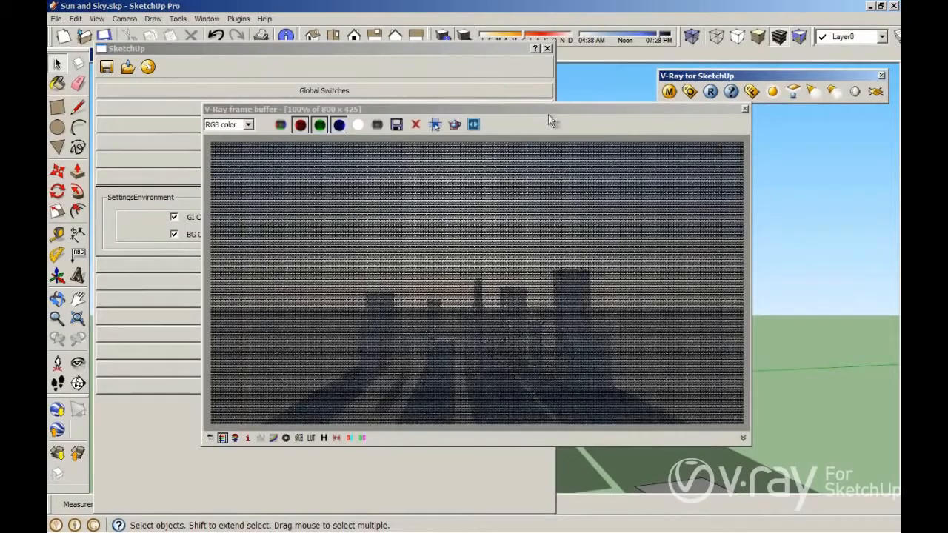
click(607, 113)
drag(608, 113, 696, 103)
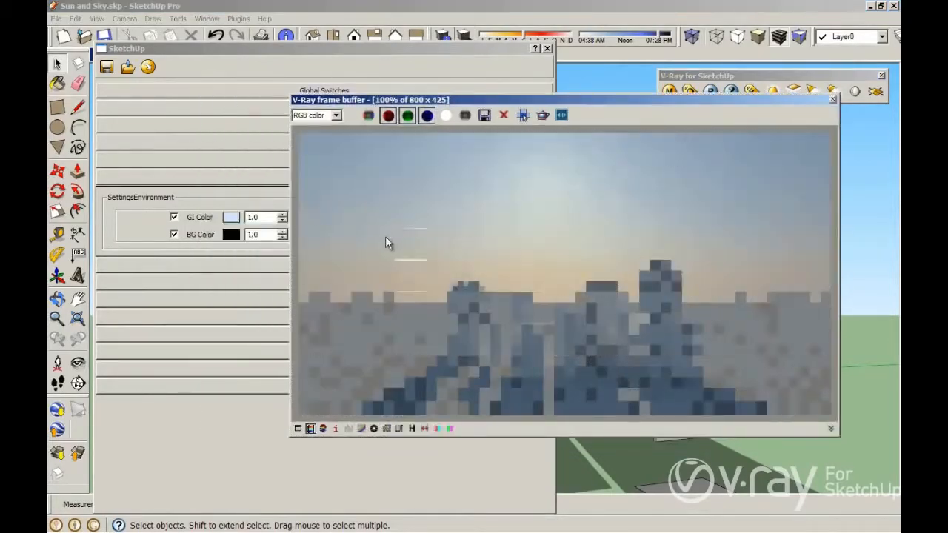
Check the Color Mapping settings while the scene renders, collapse them, and view the rendered image.
click(222, 389)
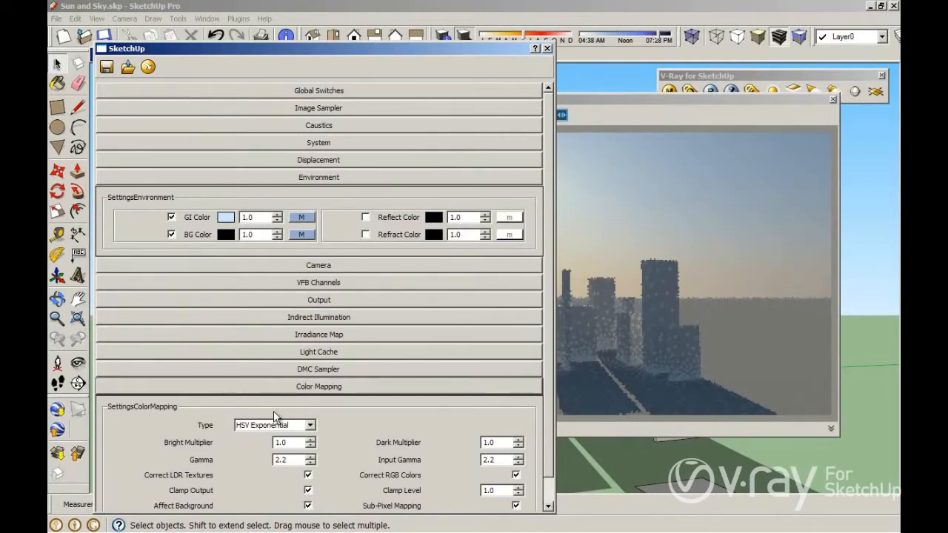
click(335, 388)
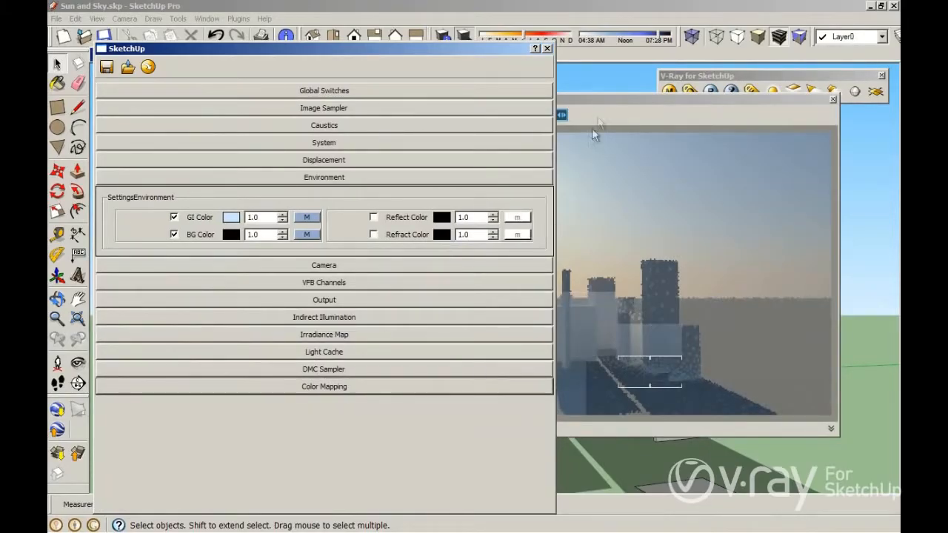
click(600, 101)
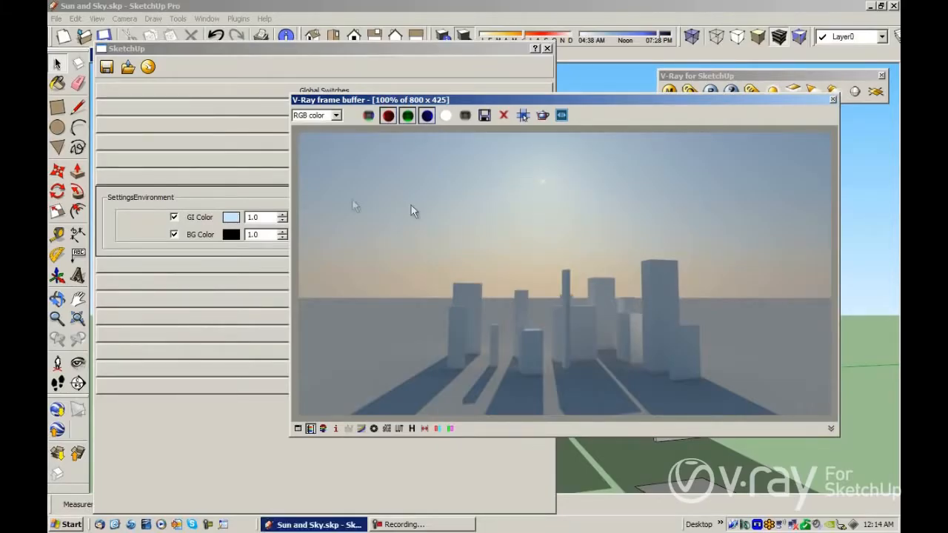
Review the GI Color texture's sun and sky parameters without changes and return to the rendered image.
click(258, 200)
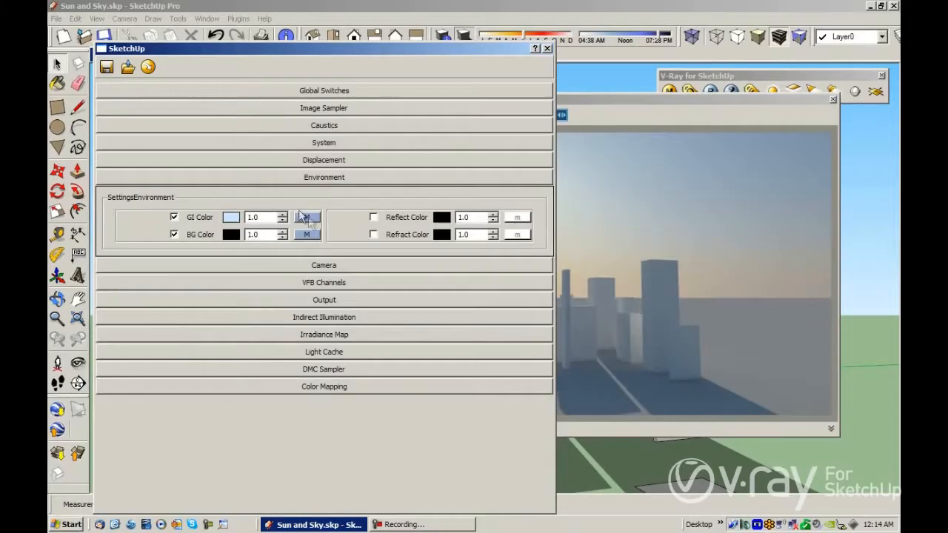
click(309, 218)
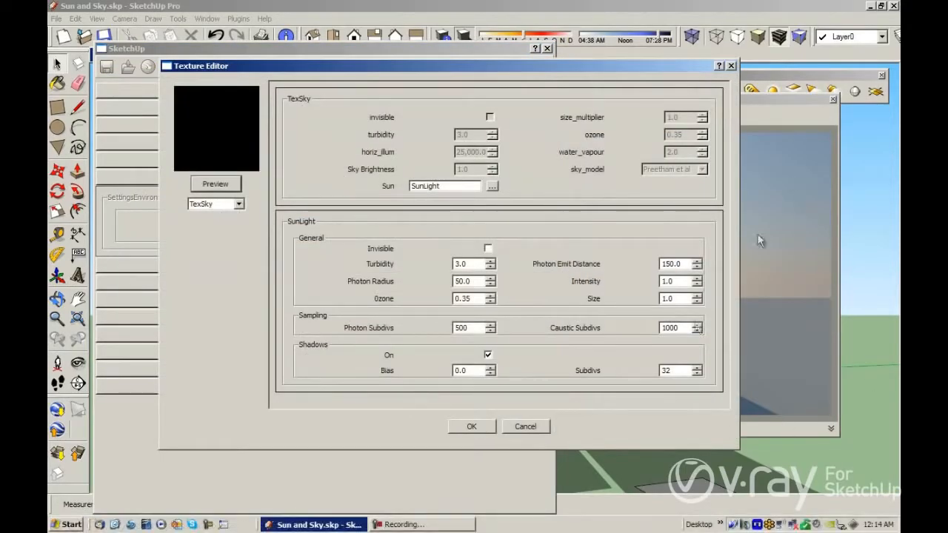
click(530, 428)
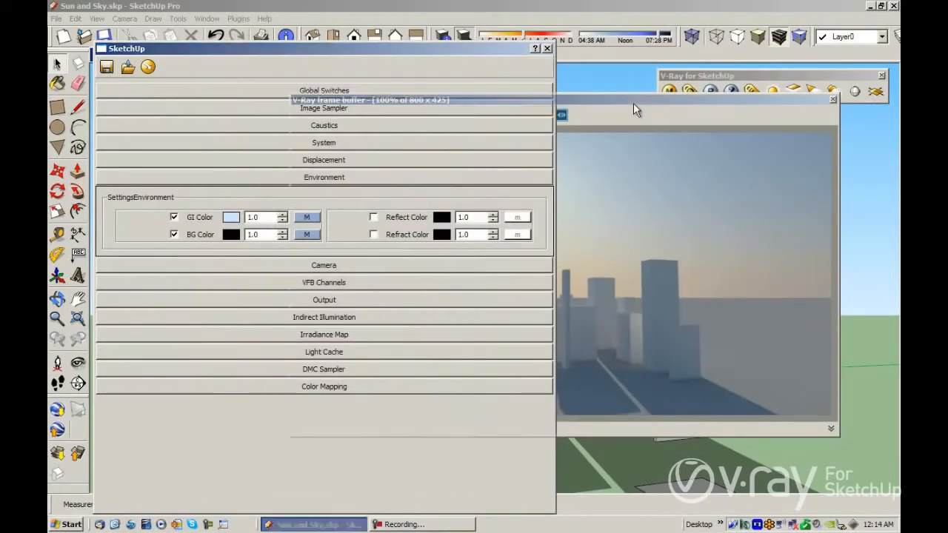
click(633, 103)
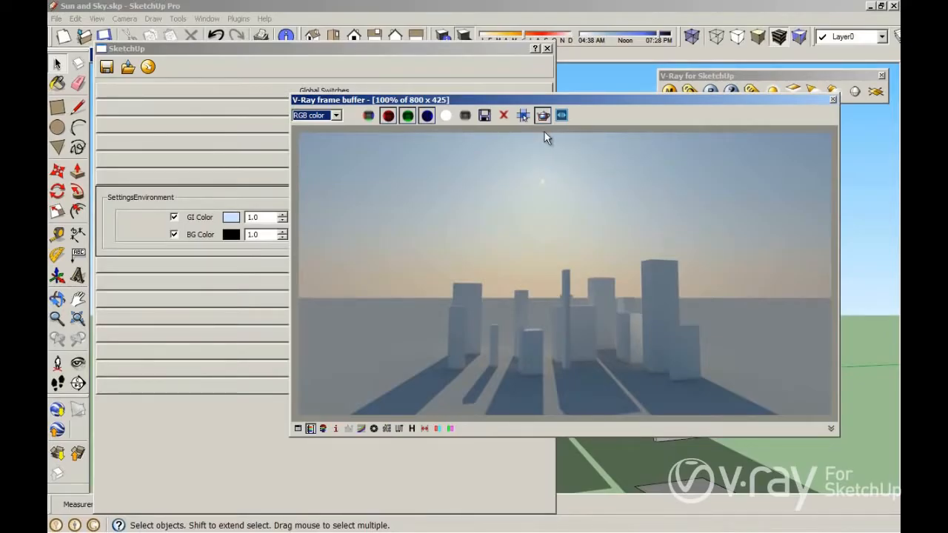
Mark the right half of the rendered image as the region and re-render it with the SunLight turbidity set to 7.0.
drag(541, 135, 854, 417)
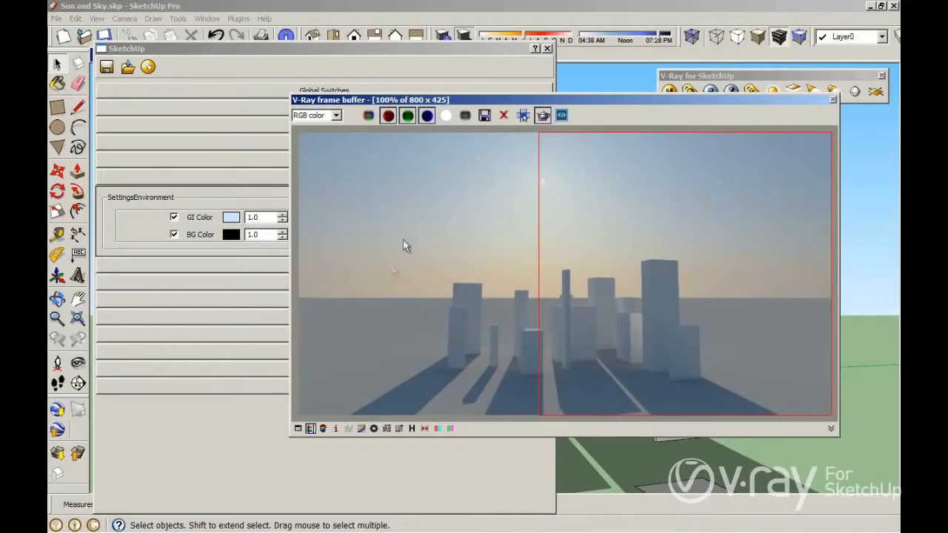
click(237, 206)
click(311, 217)
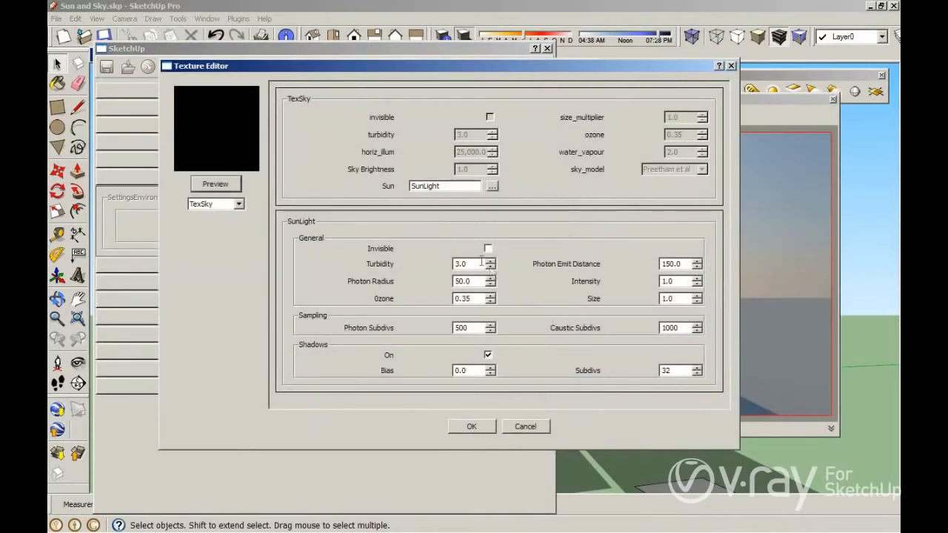
double_click(476, 263)
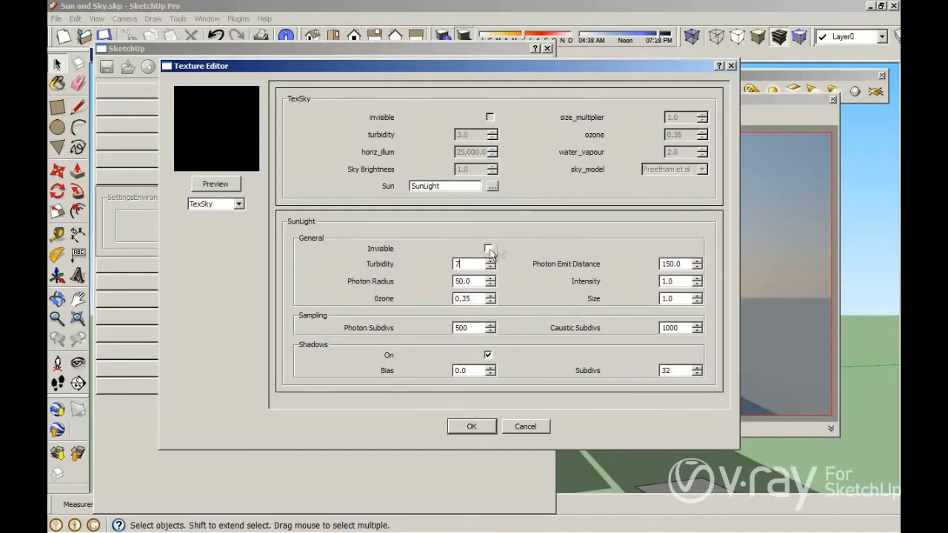
double_click(478, 281)
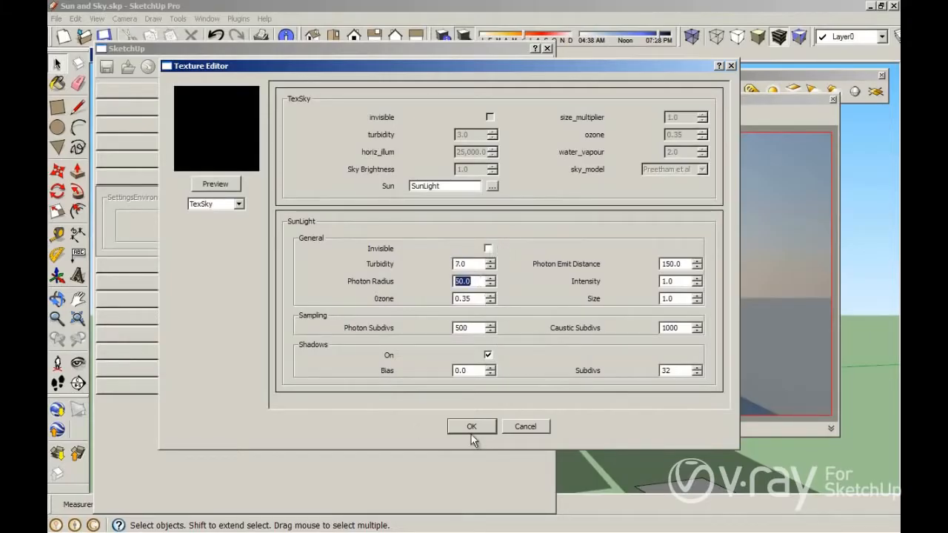
click(472, 429)
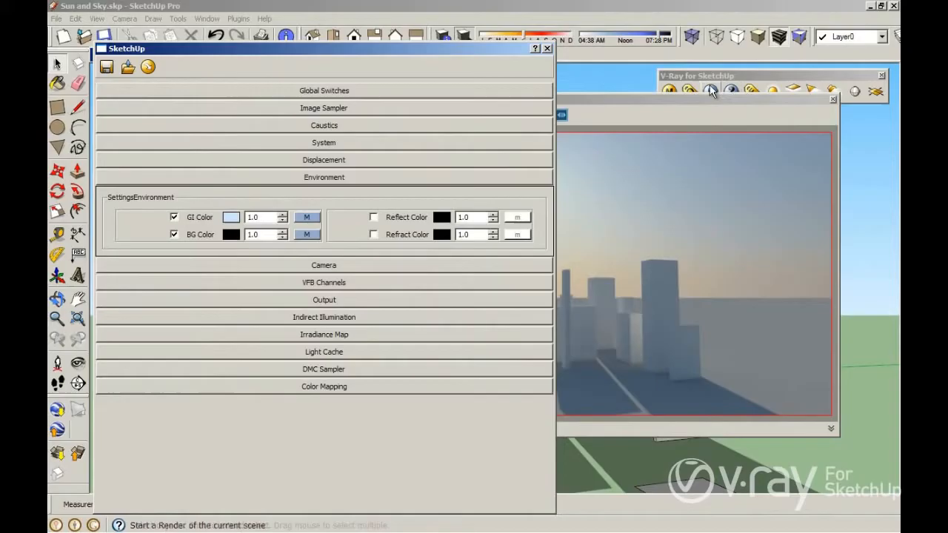
click(710, 91)
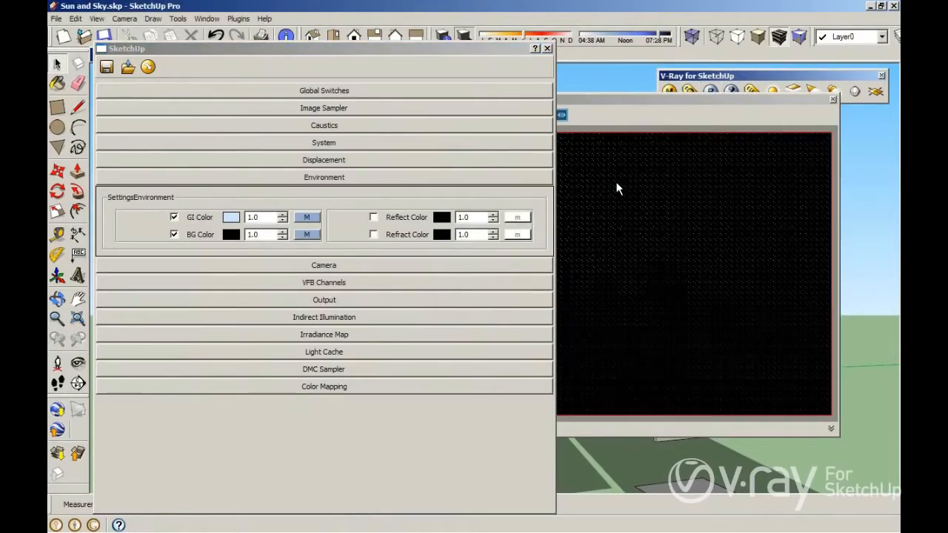
click(651, 101)
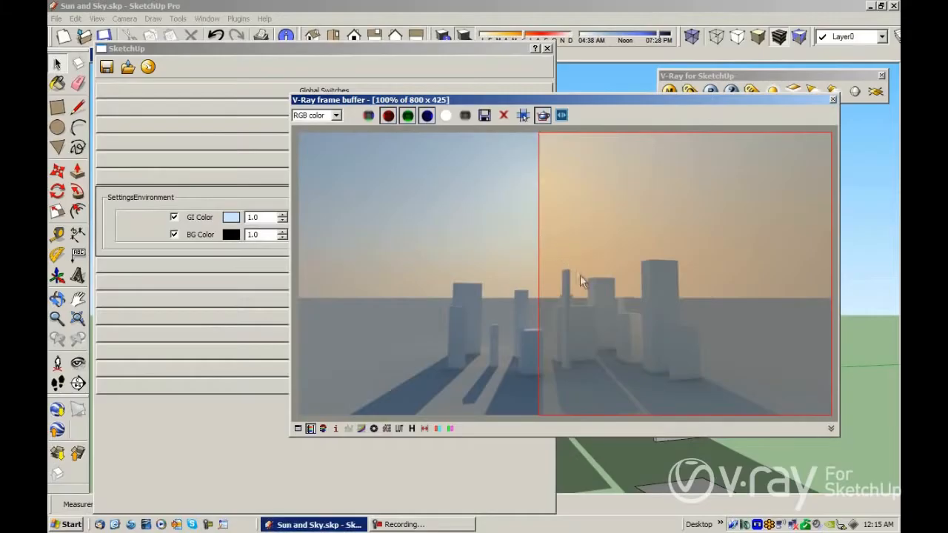
Turn off region rendering, start a full render, and shift the frame buffer slightly.
click(541, 115)
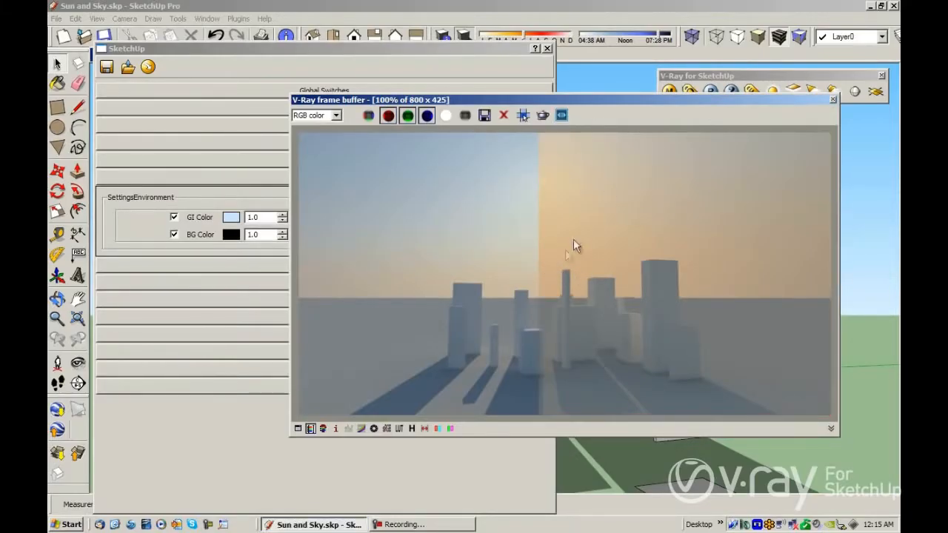
click(709, 89)
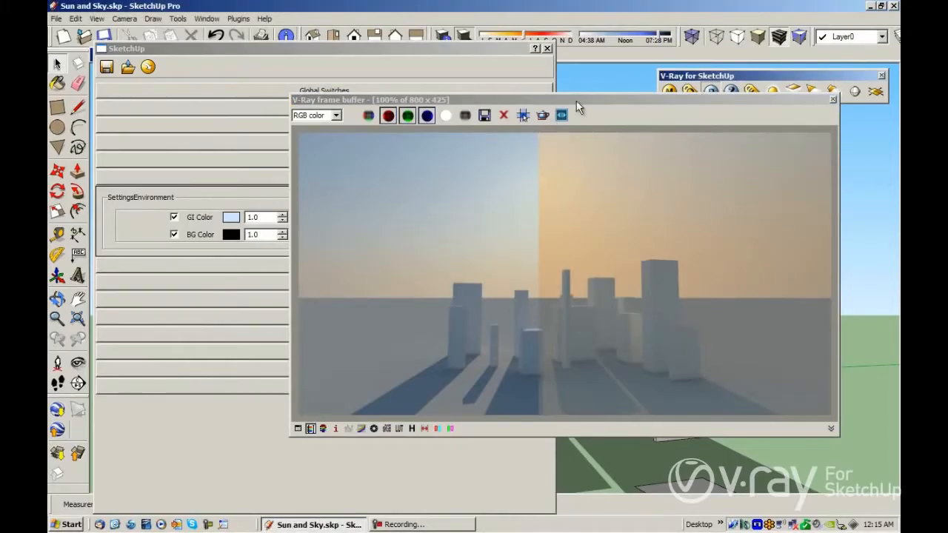
drag(577, 101, 593, 124)
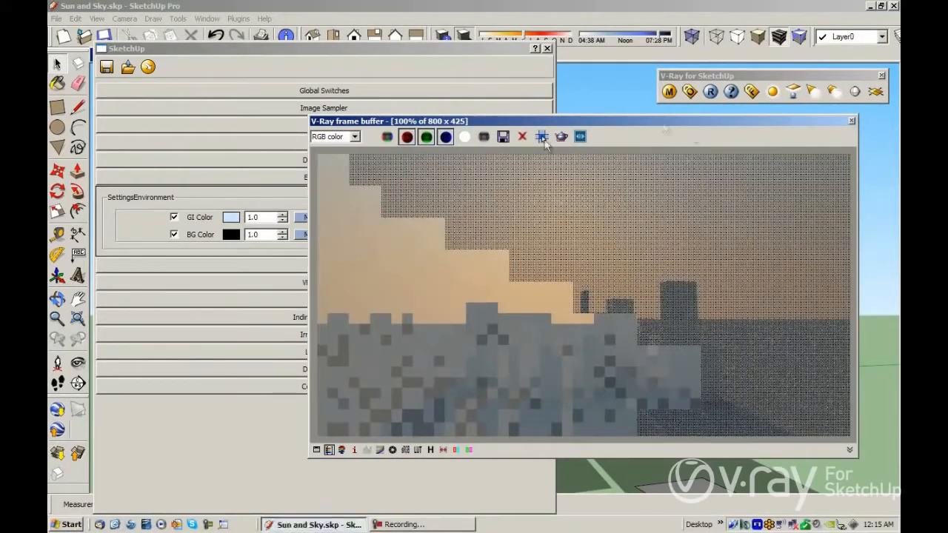
Set the SunLight turbidity back to 3.0 in the GI Color sky texture and render the full scene again.
click(295, 199)
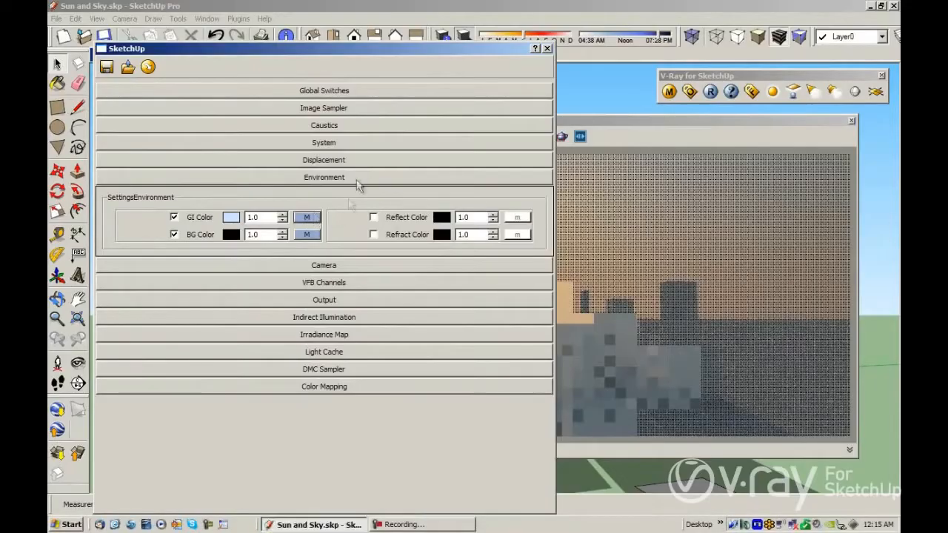
click(307, 218)
double_click(473, 267)
text(.3)
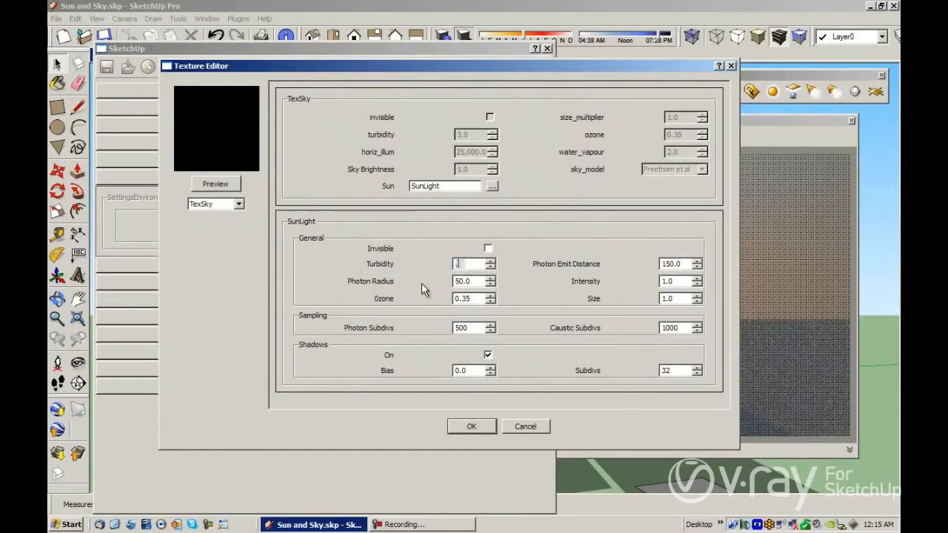
key(Tab)
drag(476, 265, 417, 271)
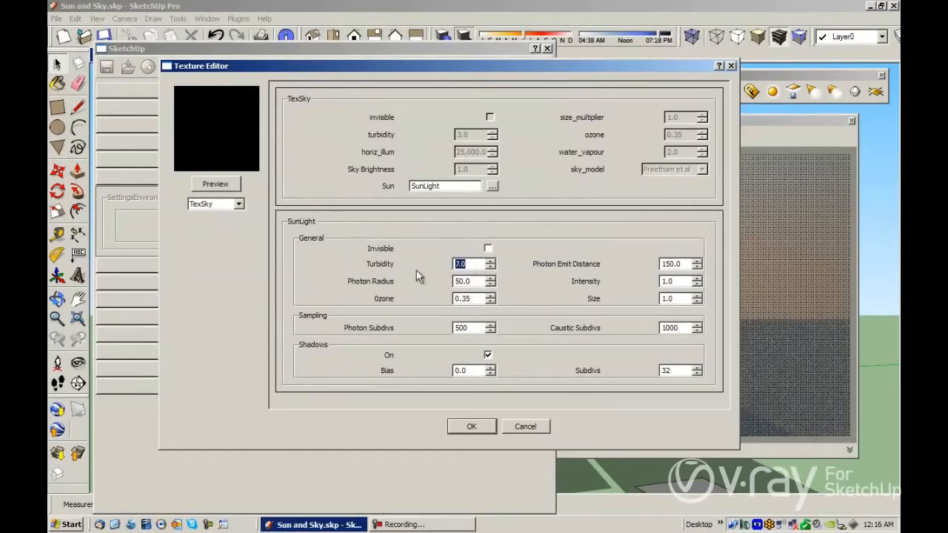
click(490, 267)
double_click(482, 298)
click(471, 427)
click(710, 92)
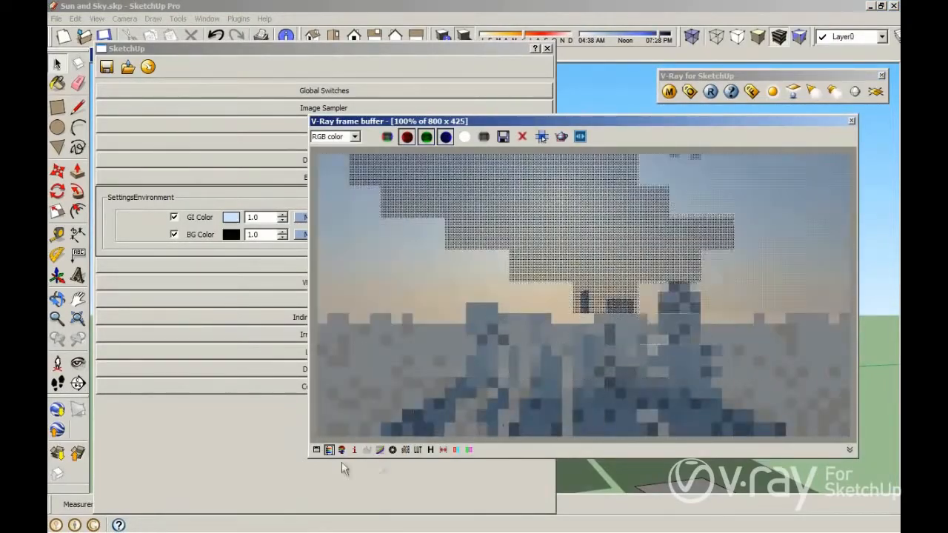
Open the render history beside the frame buffer and save the finished city block render to it.
click(431, 450)
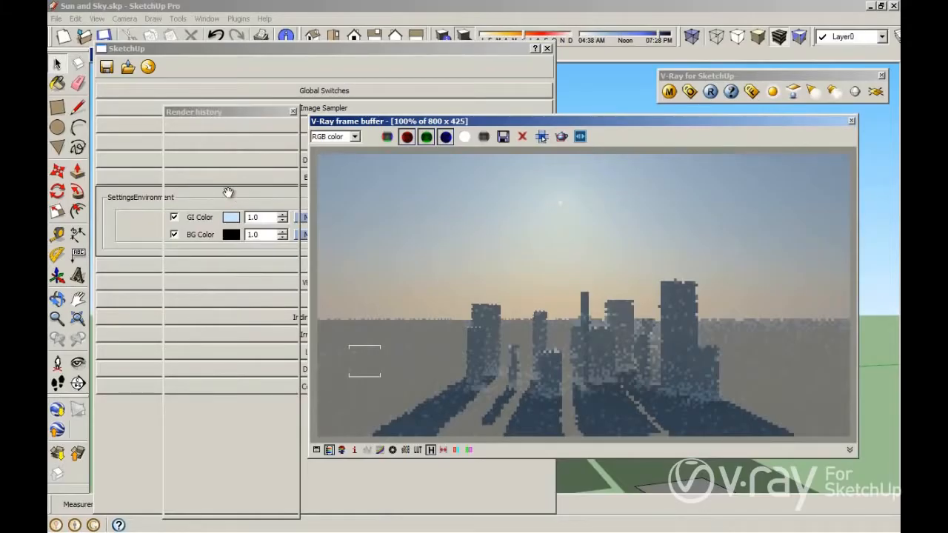
click(271, 226)
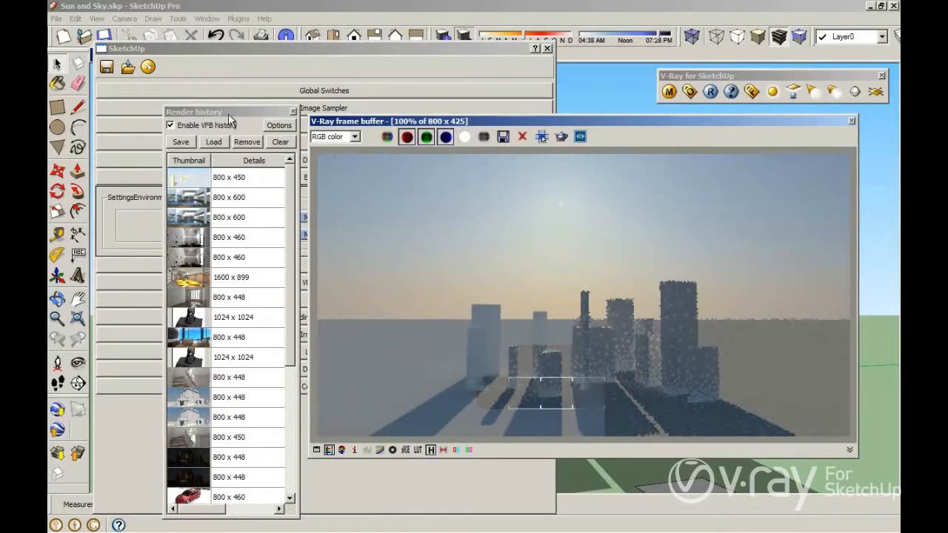
drag(232, 110, 235, 84)
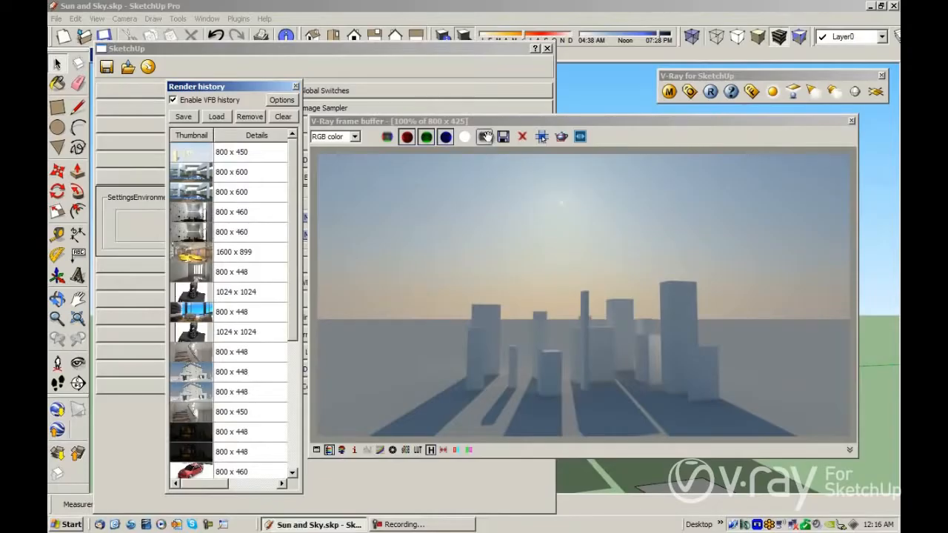
click(183, 117)
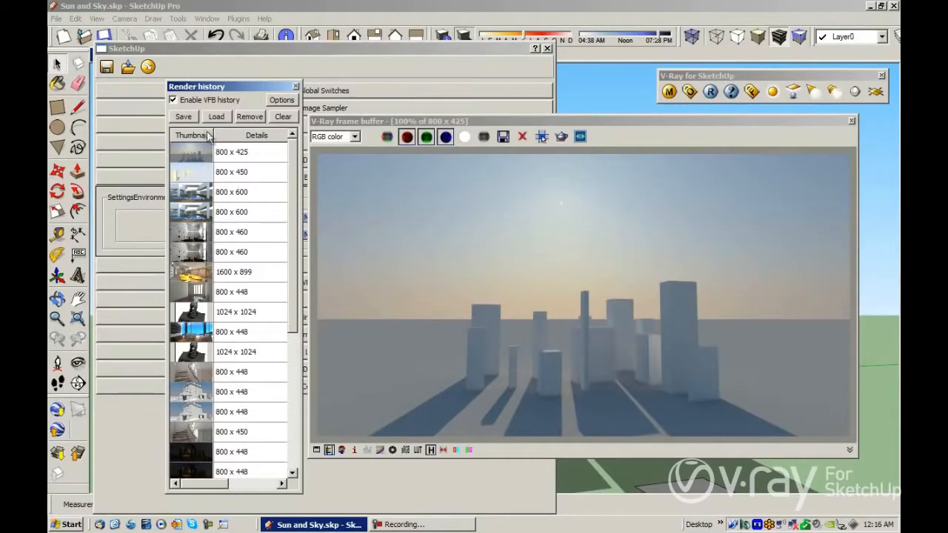
Load the 800 x 450 render from the history for viewing, then reload the saved 800 x 425 city render.
click(206, 174)
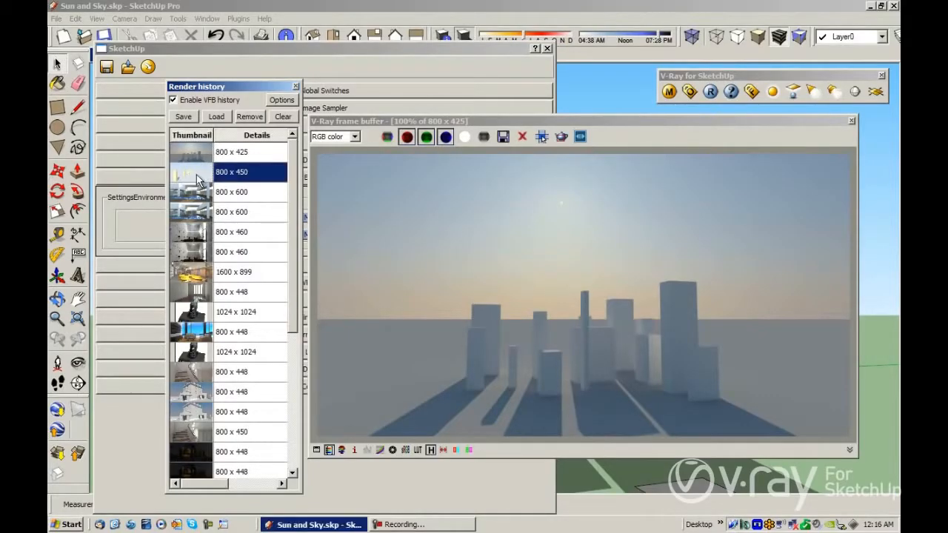
click(216, 118)
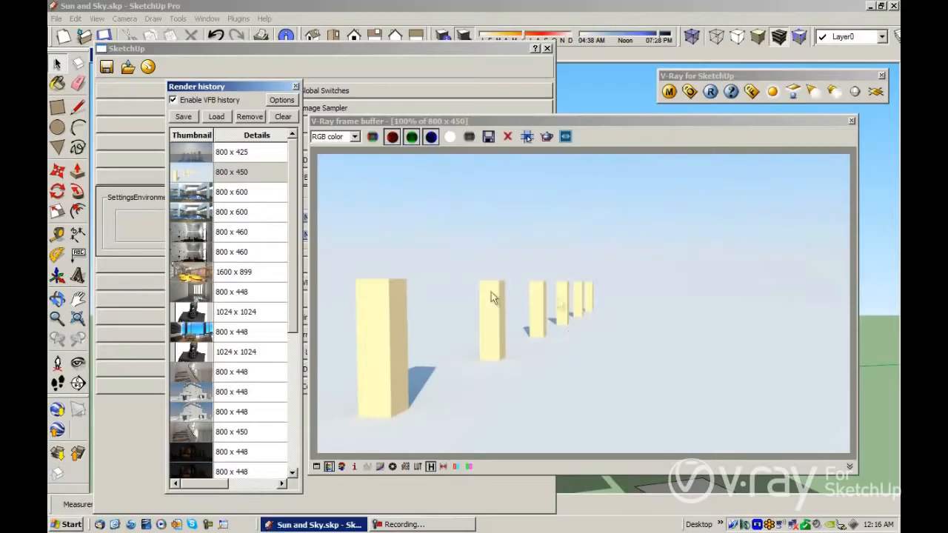
click(193, 156)
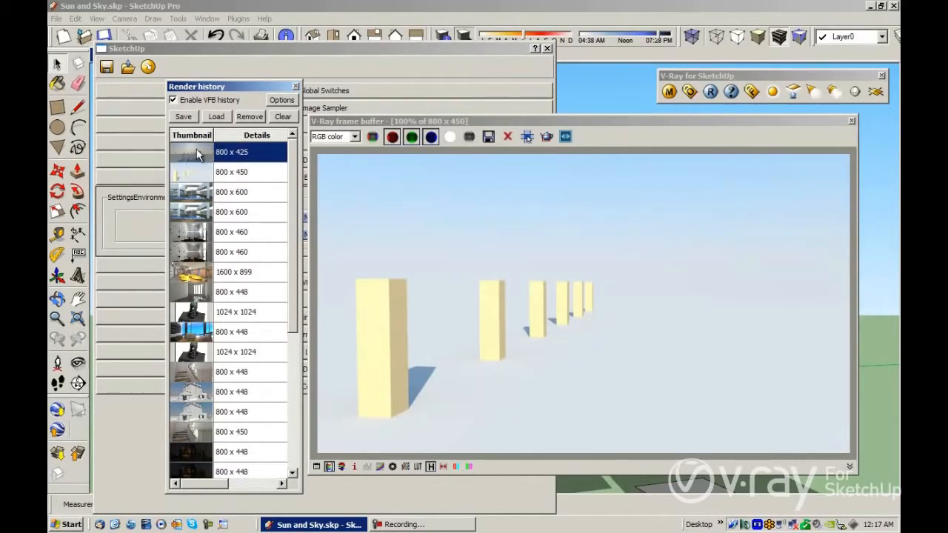
click(217, 117)
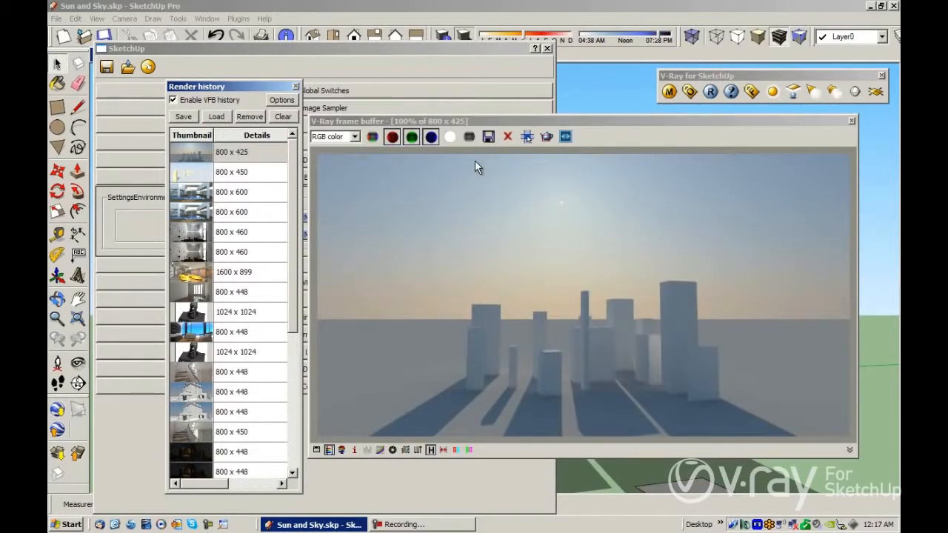
Enable region rendering and mark a region around the right-hand group of buildings in the rendered image.
click(547, 136)
drag(539, 279, 737, 412)
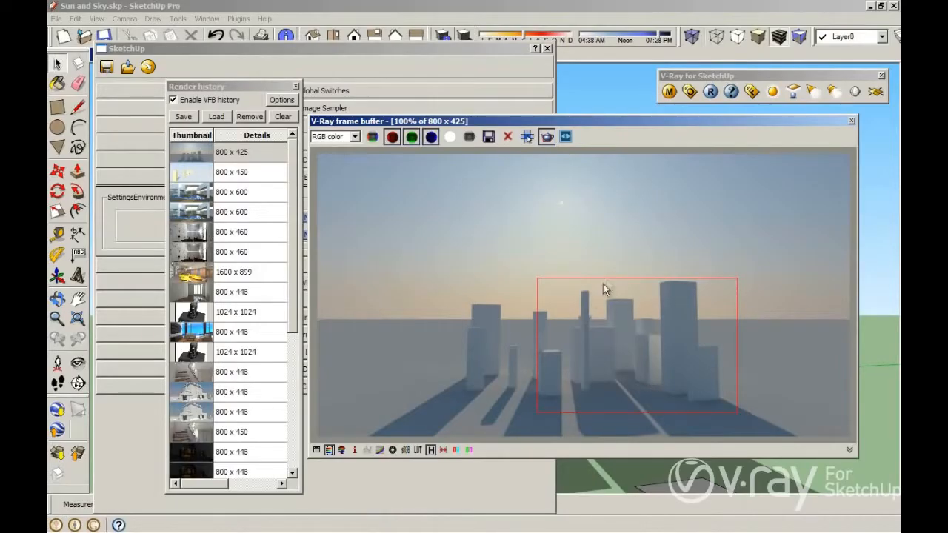
drag(599, 273, 599, 311)
drag(645, 374, 766, 418)
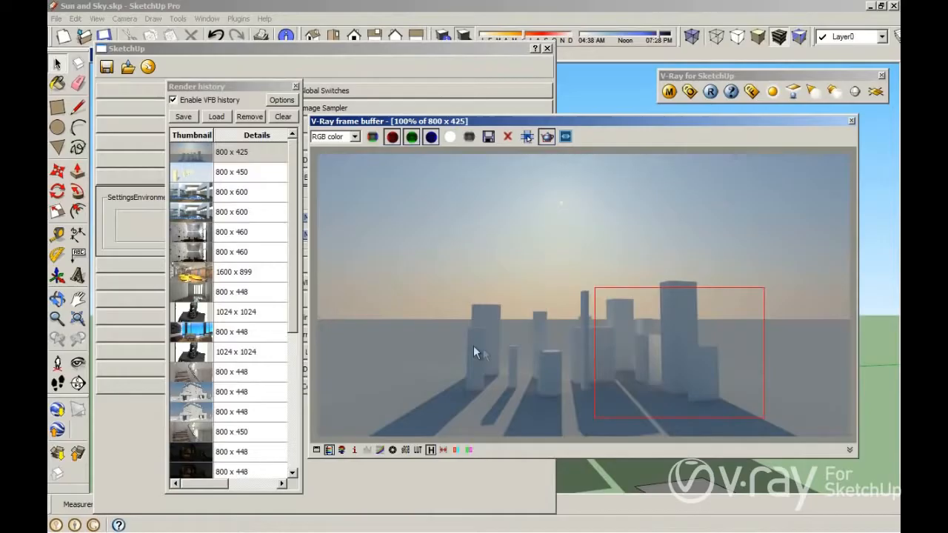
Set the SunLight ozone to 1 in the GI Color sky texture and render the marked region.
click(363, 75)
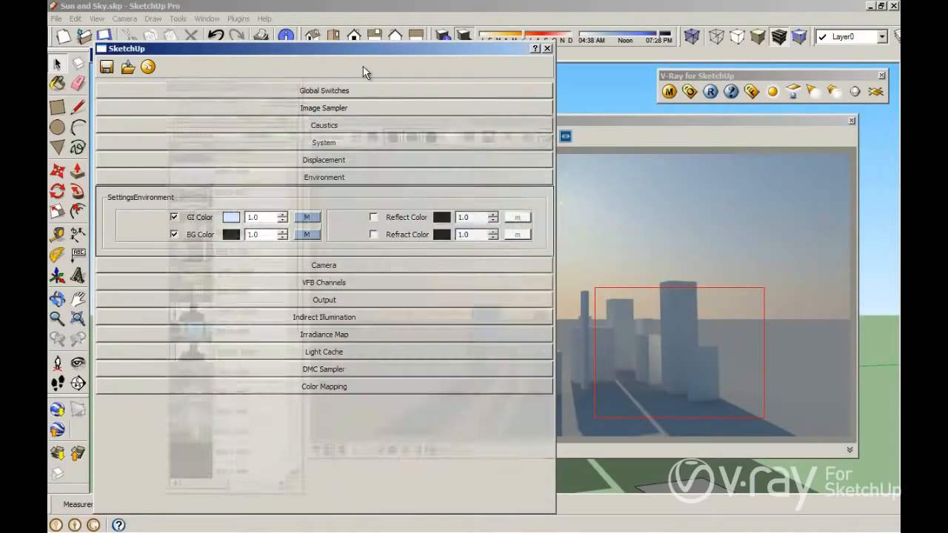
click(311, 220)
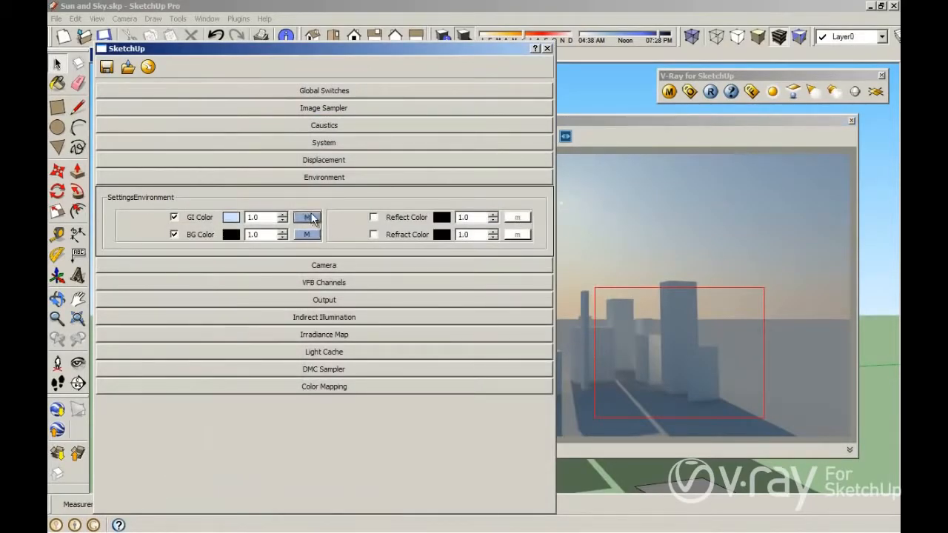
drag(480, 301, 453, 299)
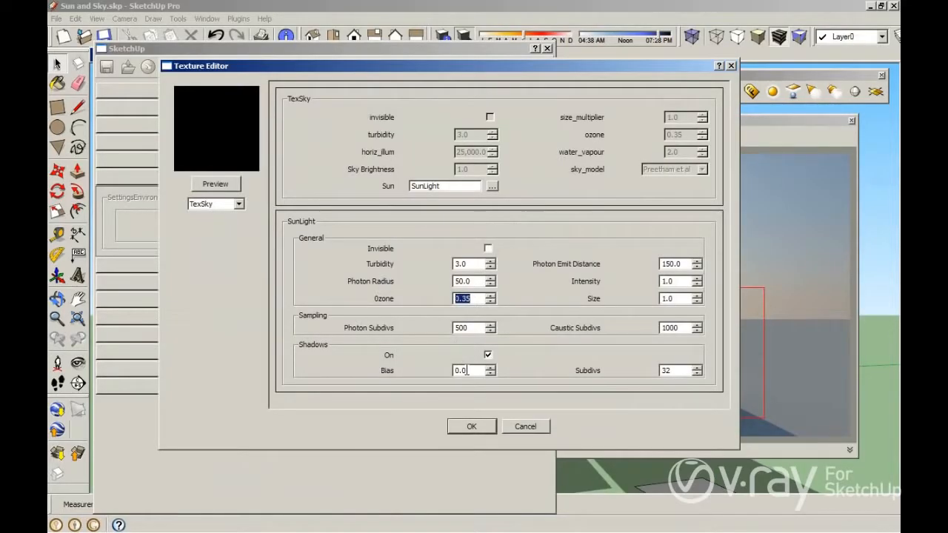
text(1)
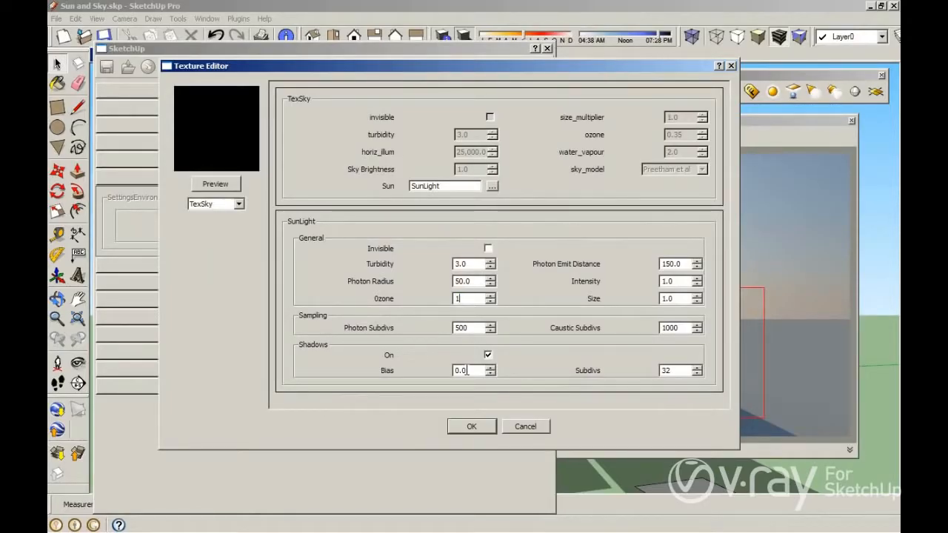
mouse_move(400, 528)
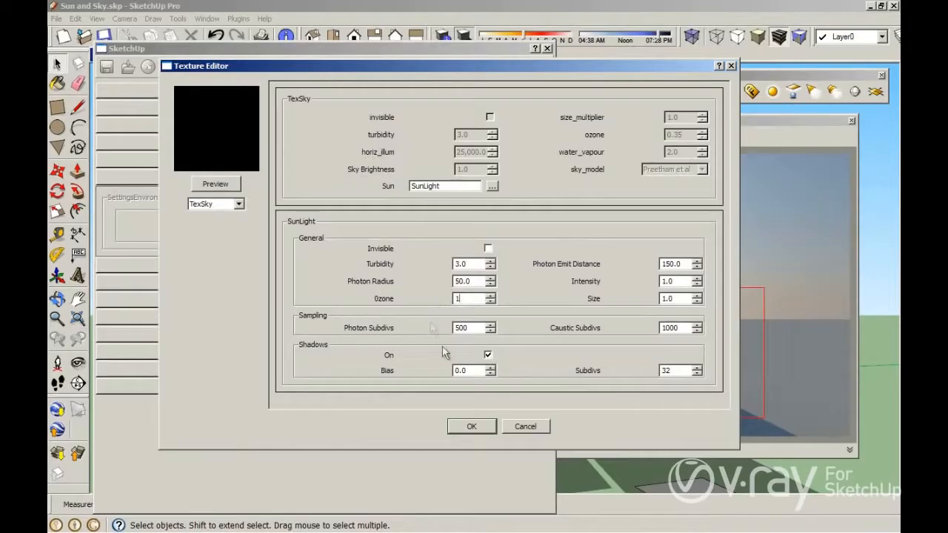
click(480, 425)
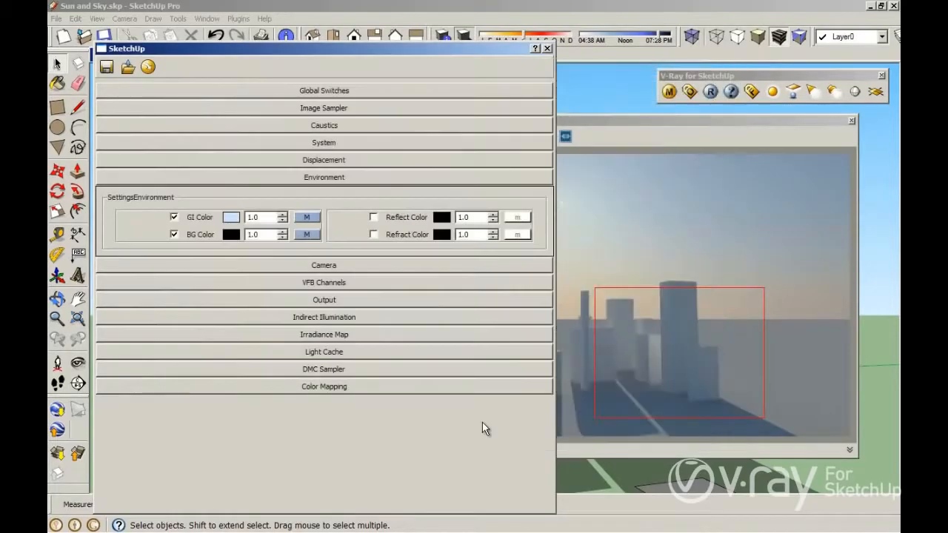
click(711, 92)
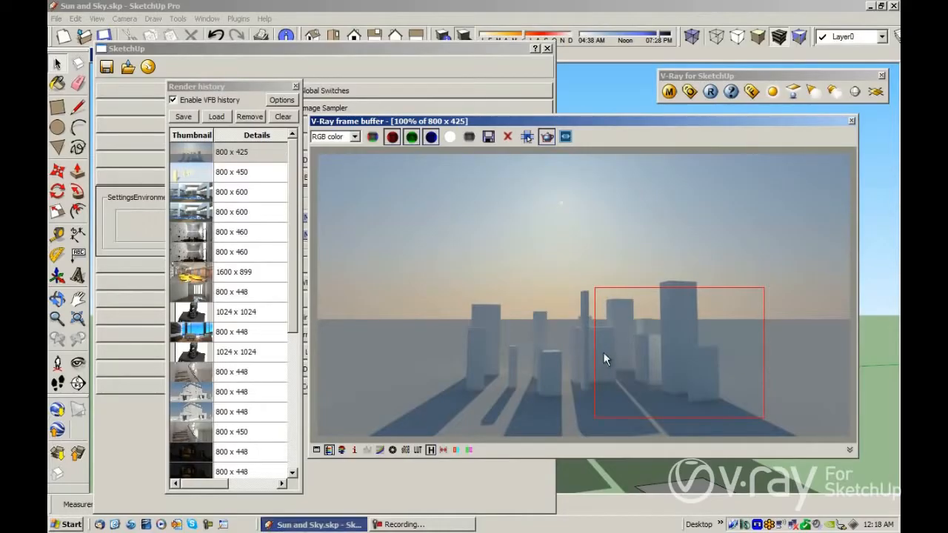
Set the SunLight ozone to 0 in the GI Color sky texture and render a marked region around the left-hand group of buildings.
drag(465, 287, 598, 417)
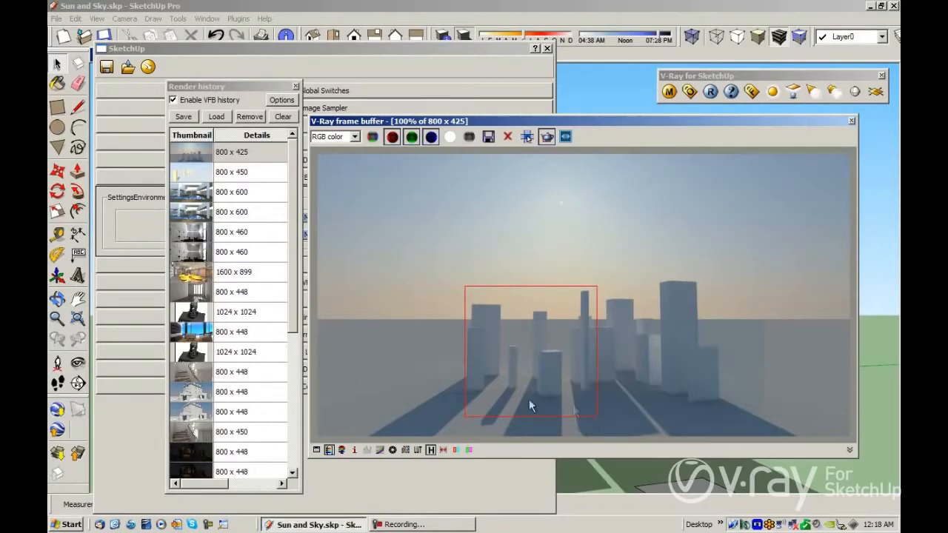
click(386, 50)
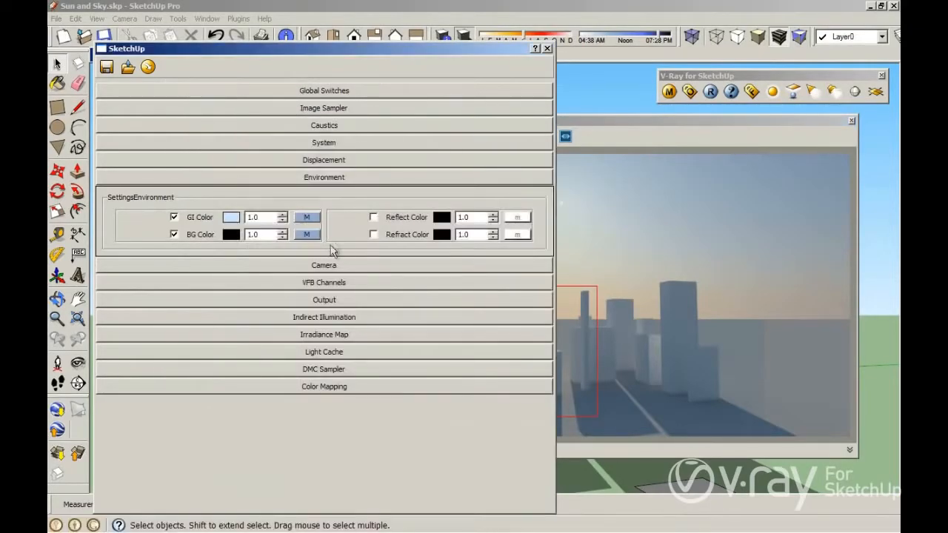
click(307, 217)
double_click(475, 298)
text(0)
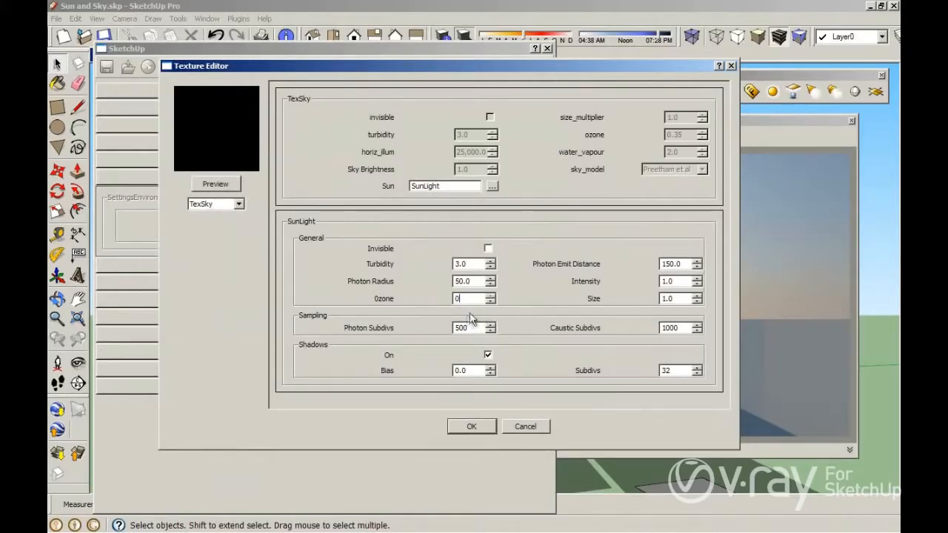
click(490, 302)
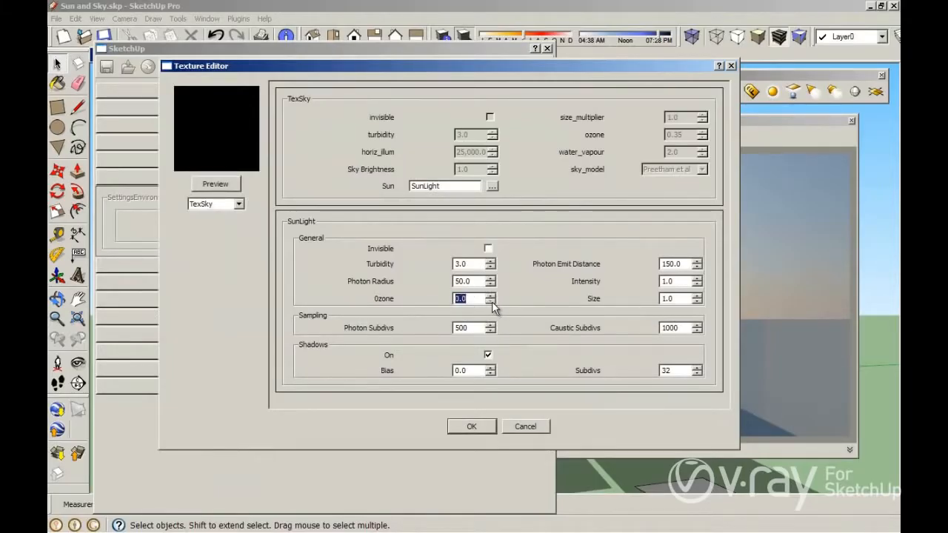
click(476, 428)
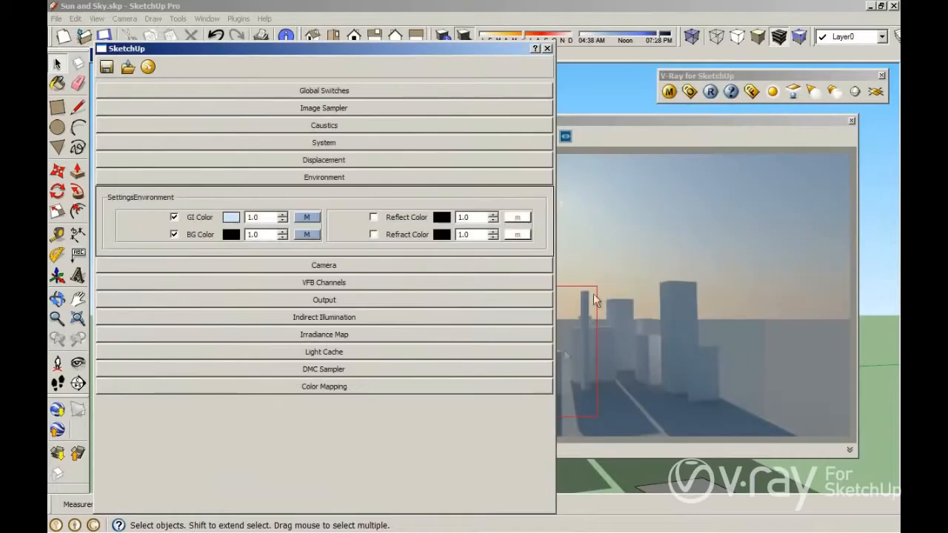
click(711, 92)
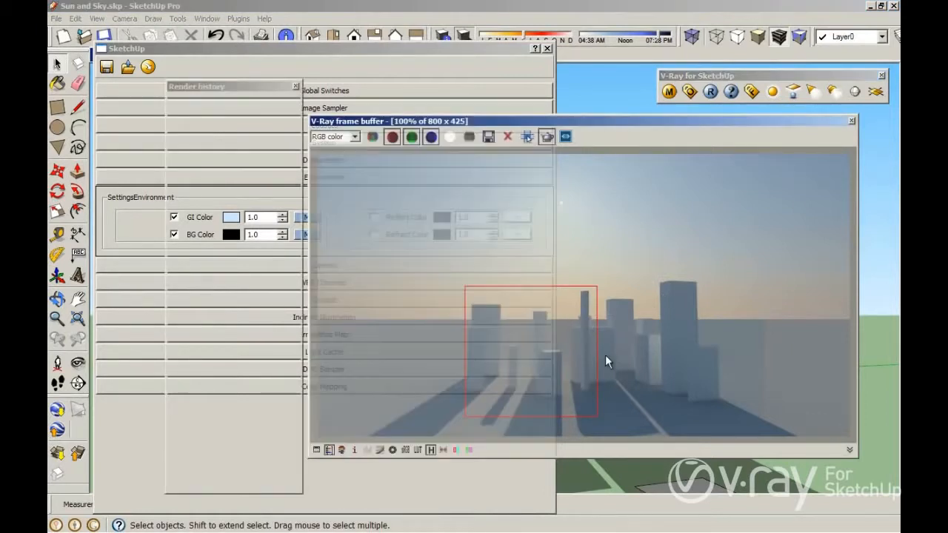
Turn off region rendering and examine the building colours up close where the two rendered regions meet.
click(547, 136)
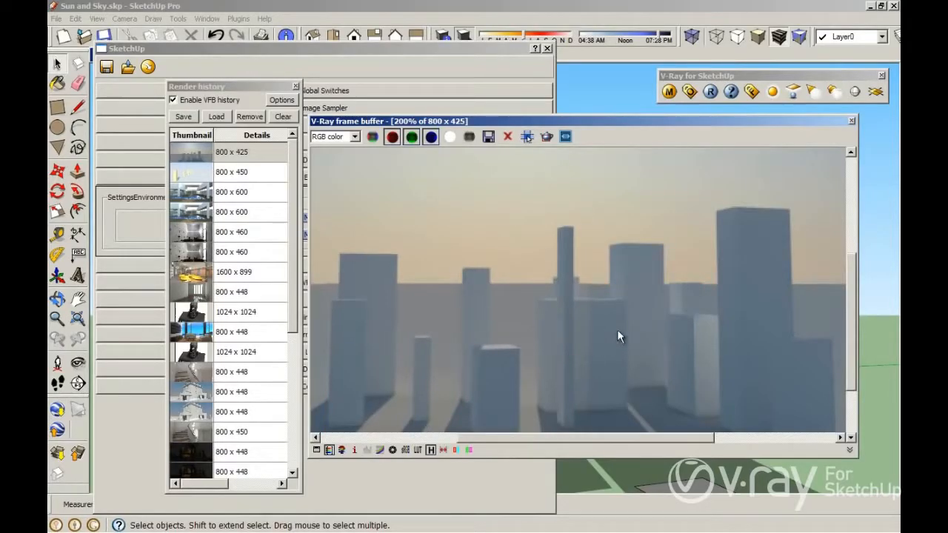
scroll(619, 336, up, 2)
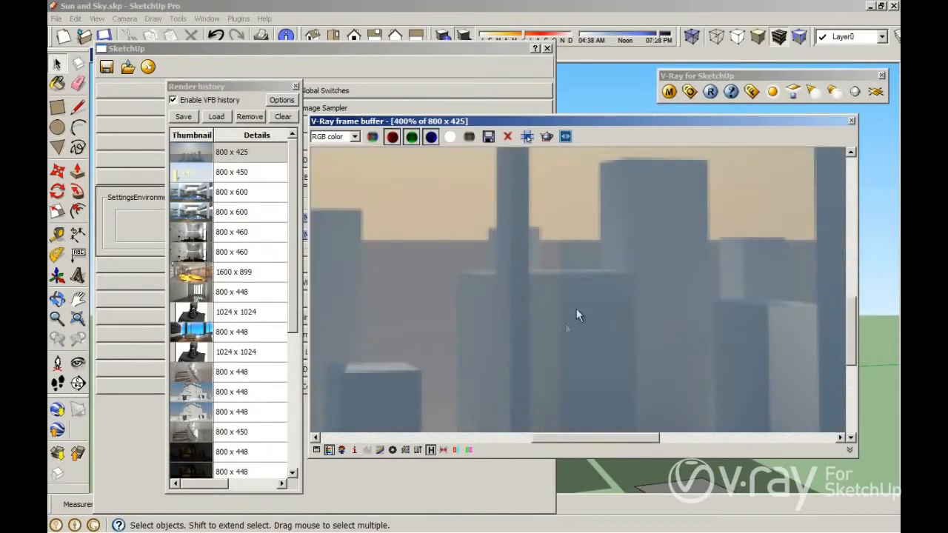
middle_drag(576, 310, 567, 270)
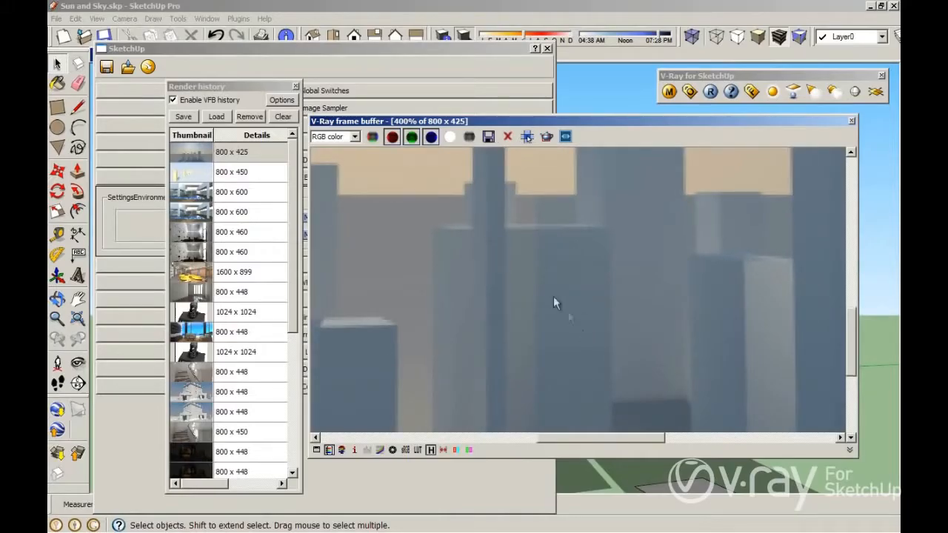
middle_drag(500, 319, 563, 366)
scroll(583, 390, up, 2)
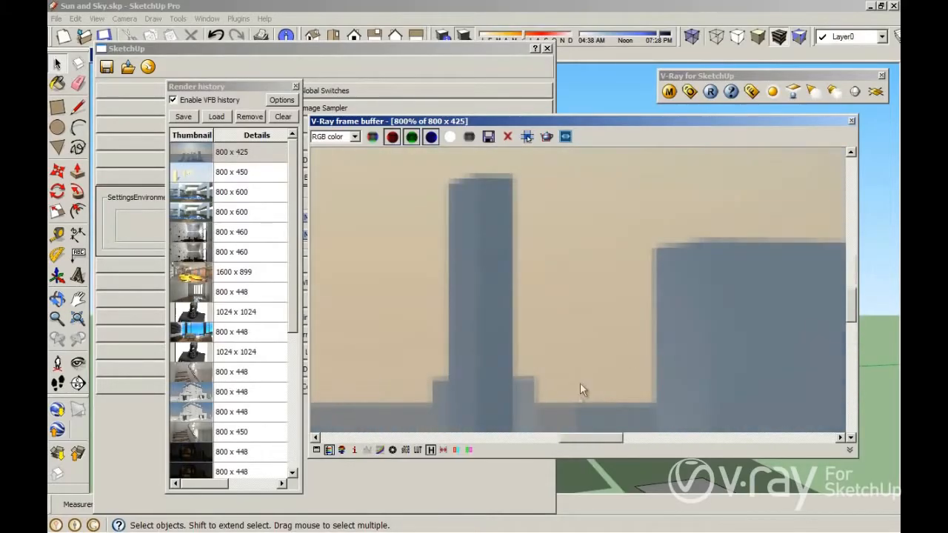
middle_drag(578, 307, 543, 241)
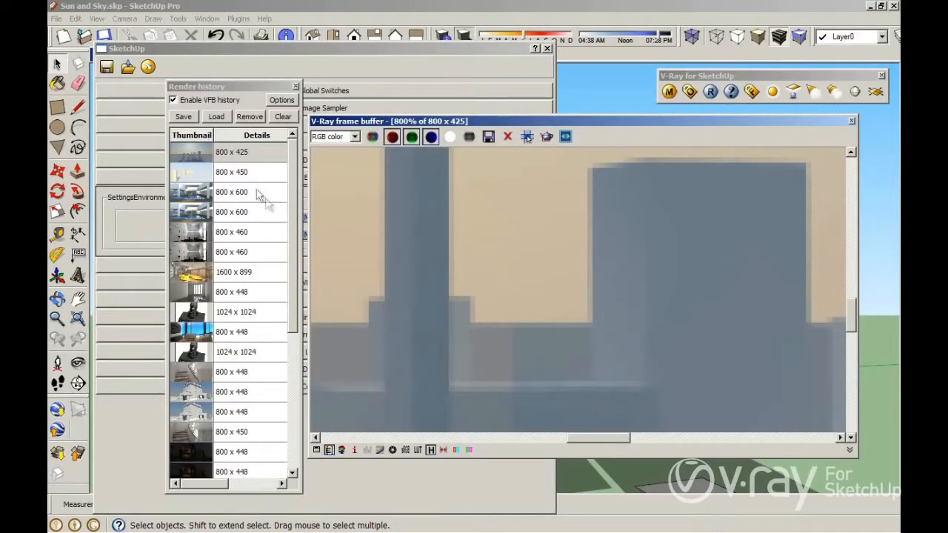
Close the render history and return the city block render to full view at 100%.
click(296, 87)
scroll(508, 266, down, 2)
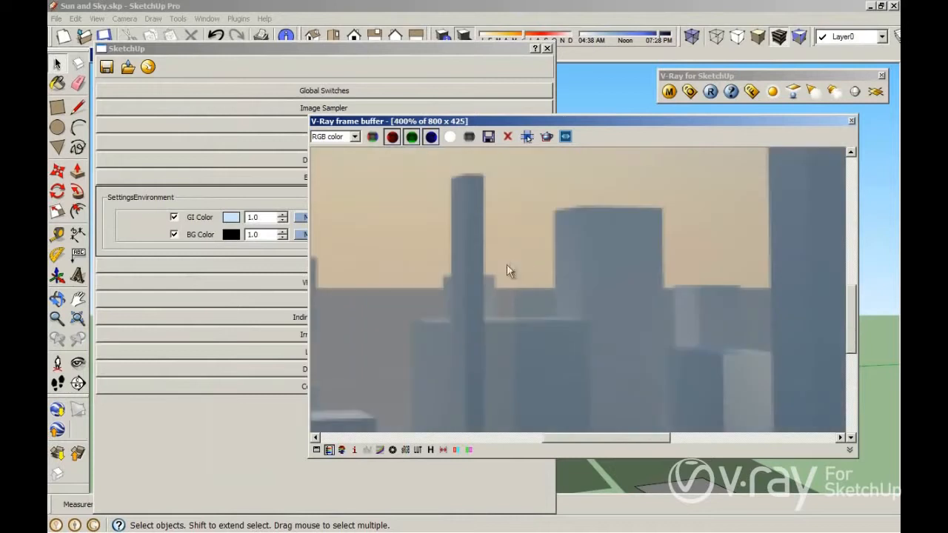
scroll(498, 284, down, 2)
scroll(501, 291, up, 2)
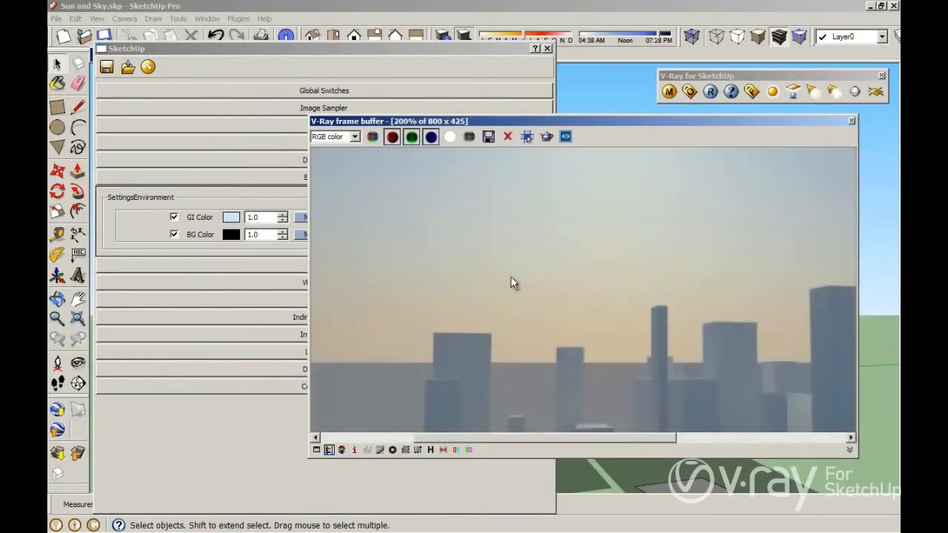
scroll(535, 280, down, 1)
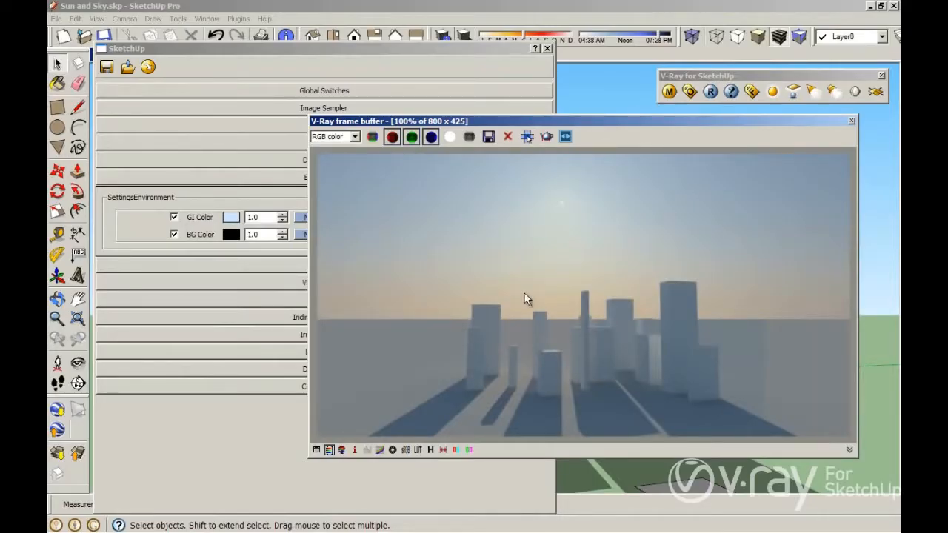
Set the SunLight ozone to 0.35 in the GI Color sky texture.
click(304, 217)
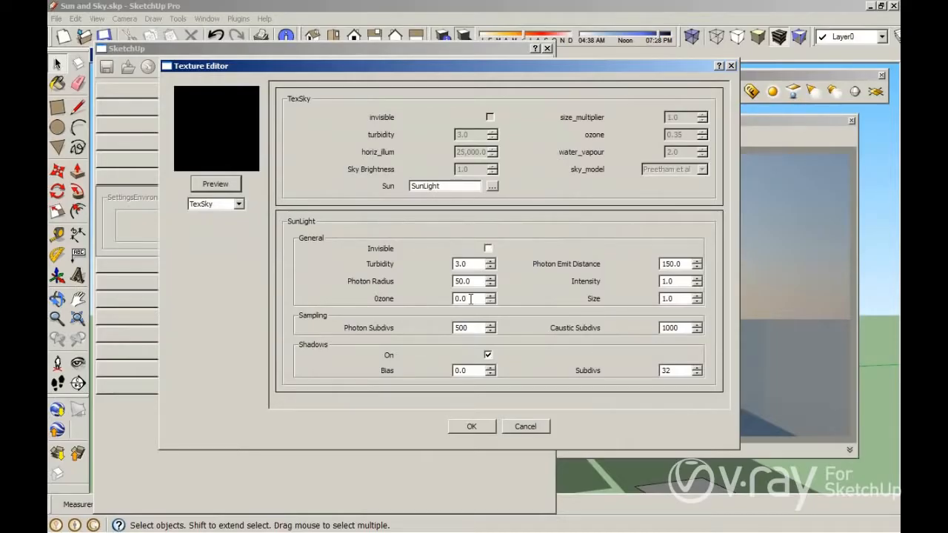
drag(478, 299, 443, 304)
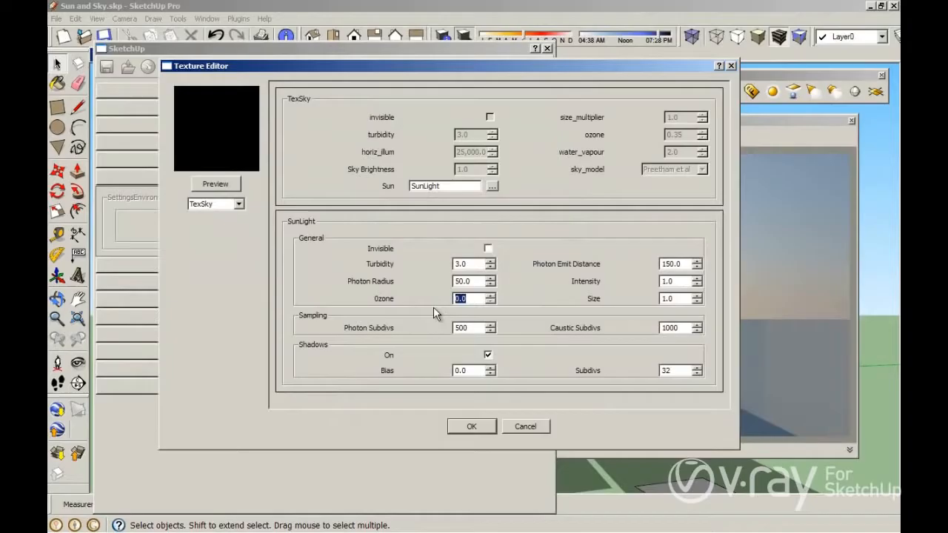
text(.)
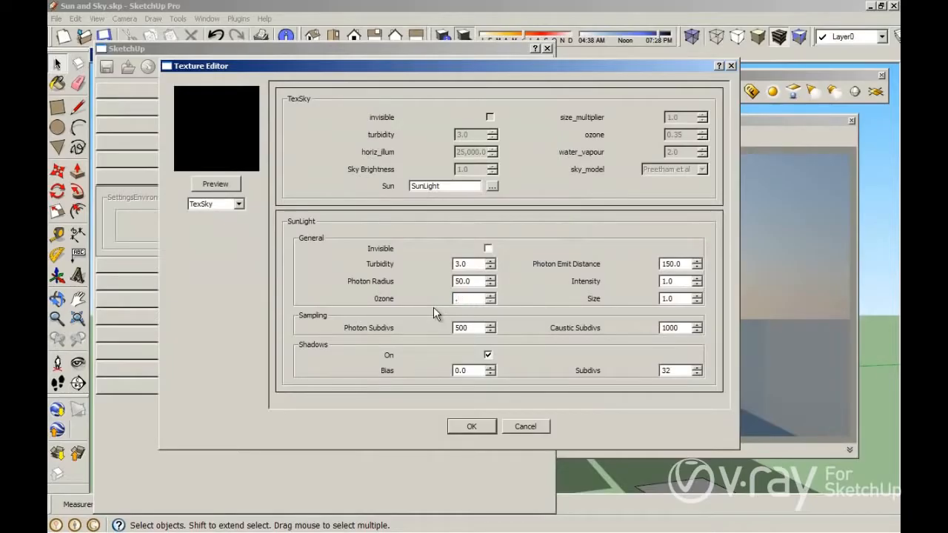
text(35)
click(492, 297)
click(491, 300)
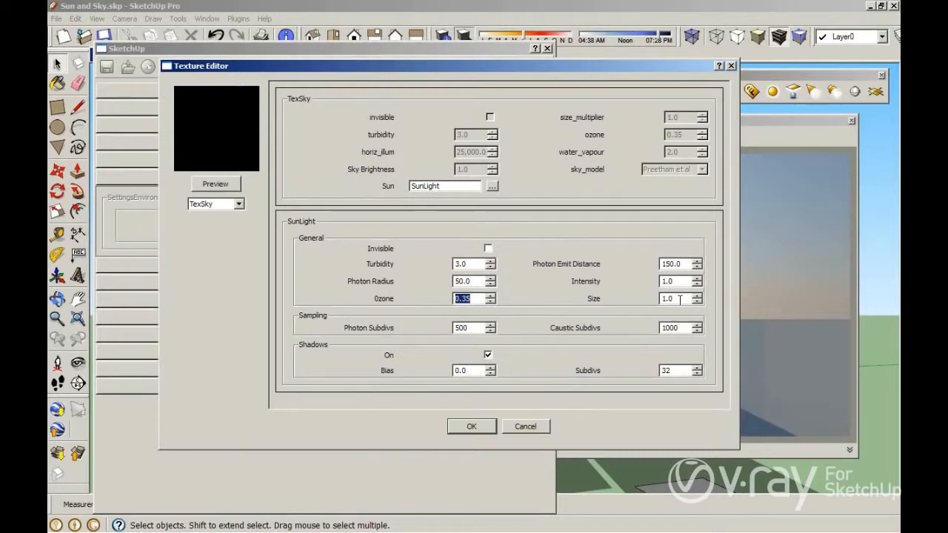
Set the SunLight size to 20, accept the sky texture settings and render the whole city block.
double_click(680, 299)
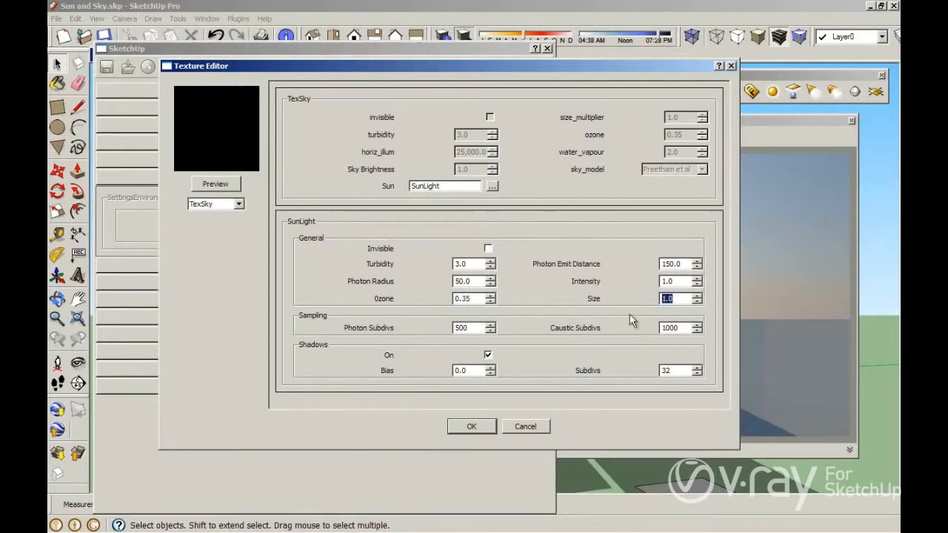
text(20)
click(472, 427)
click(666, 374)
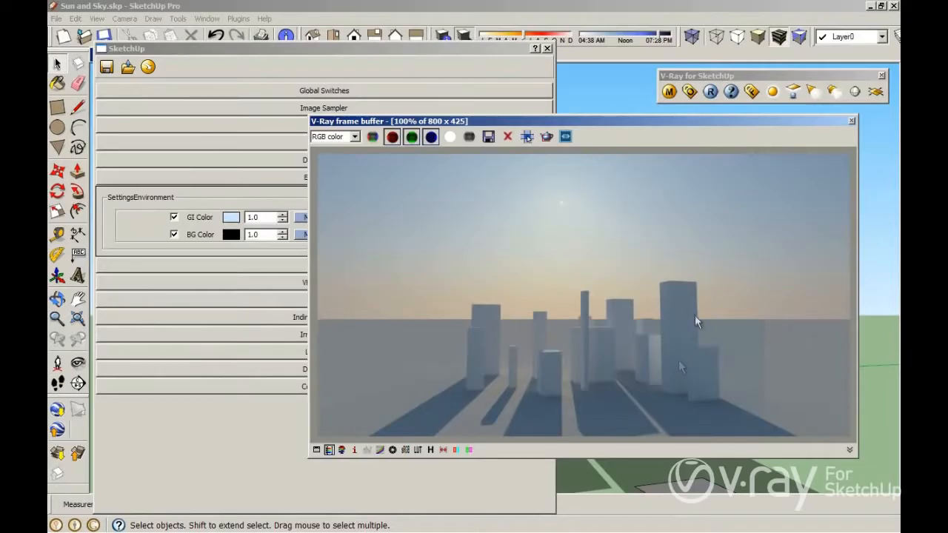
click(711, 91)
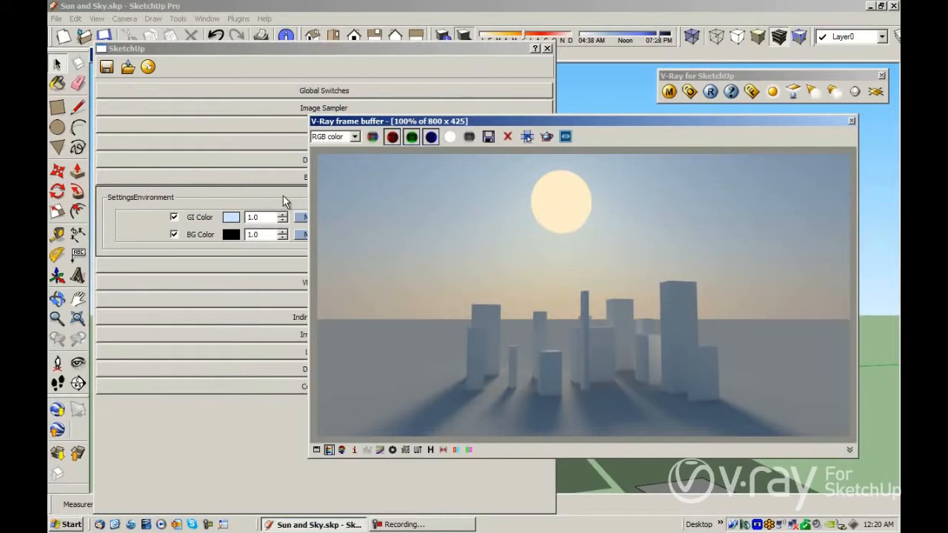
Make the SunLight invisible in the GI Color sky texture and render the city block.
click(297, 216)
click(305, 217)
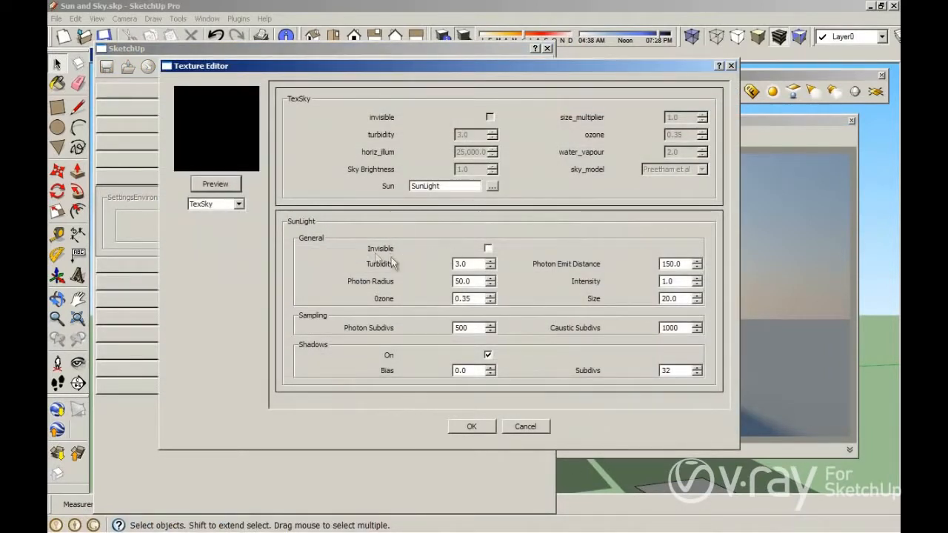
click(488, 249)
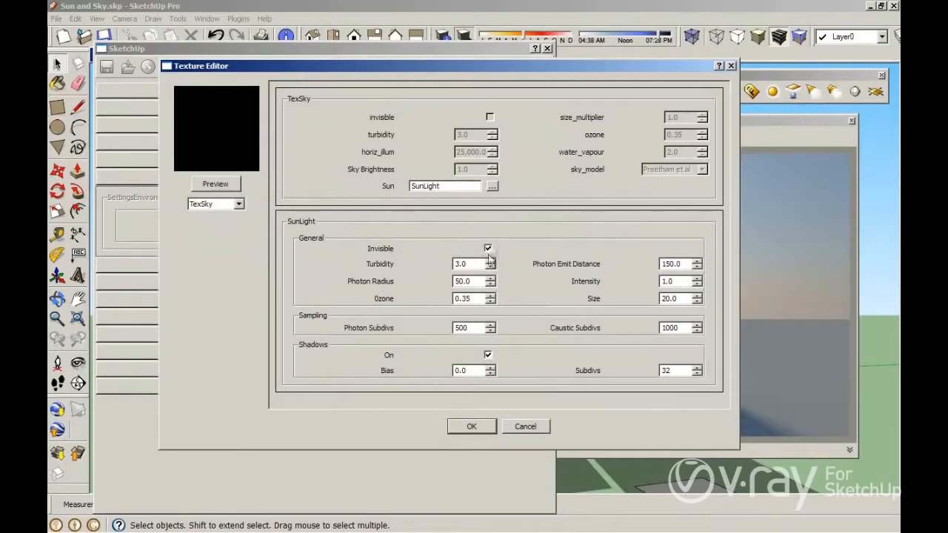
click(472, 426)
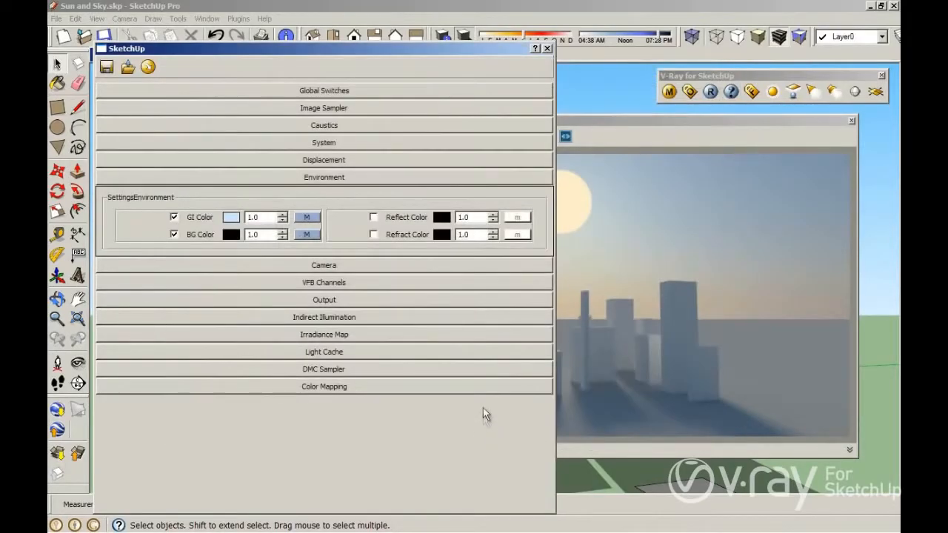
click(711, 92)
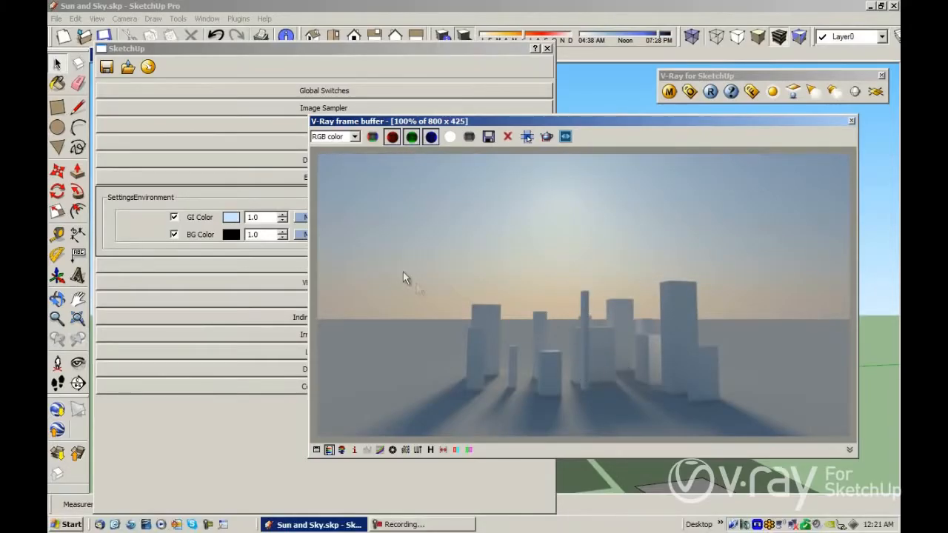
Set the SunLight size to 200 in the GI Color sky texture and render the city block.
click(272, 214)
click(306, 218)
double_click(685, 299)
text(200)
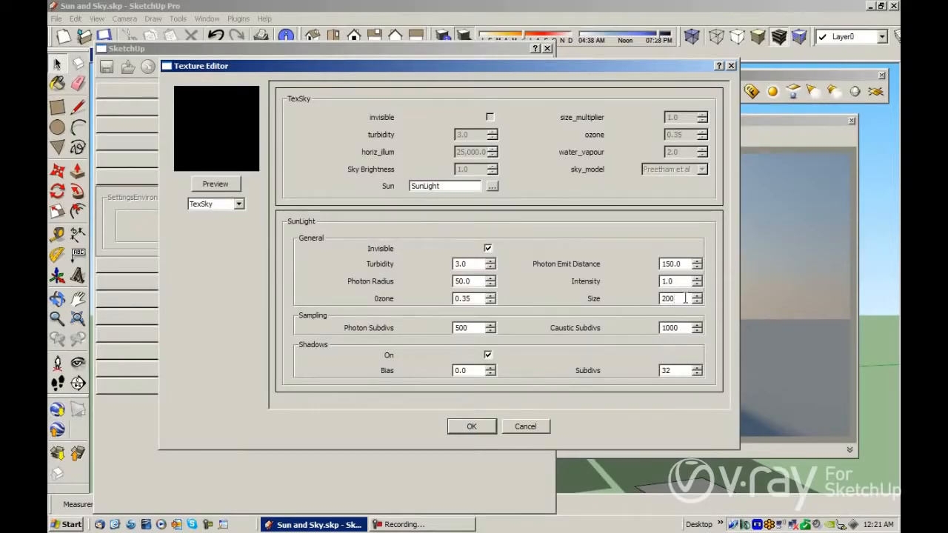
click(491, 424)
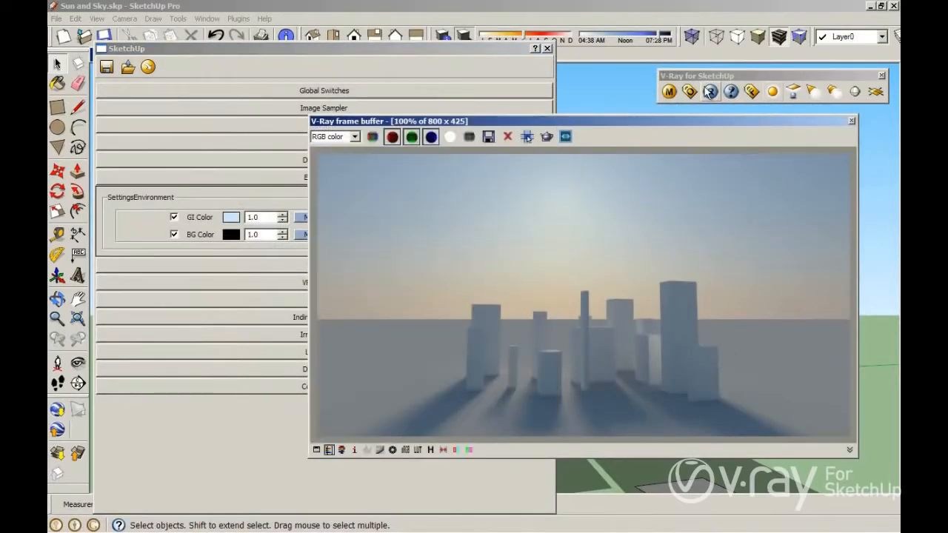
click(710, 91)
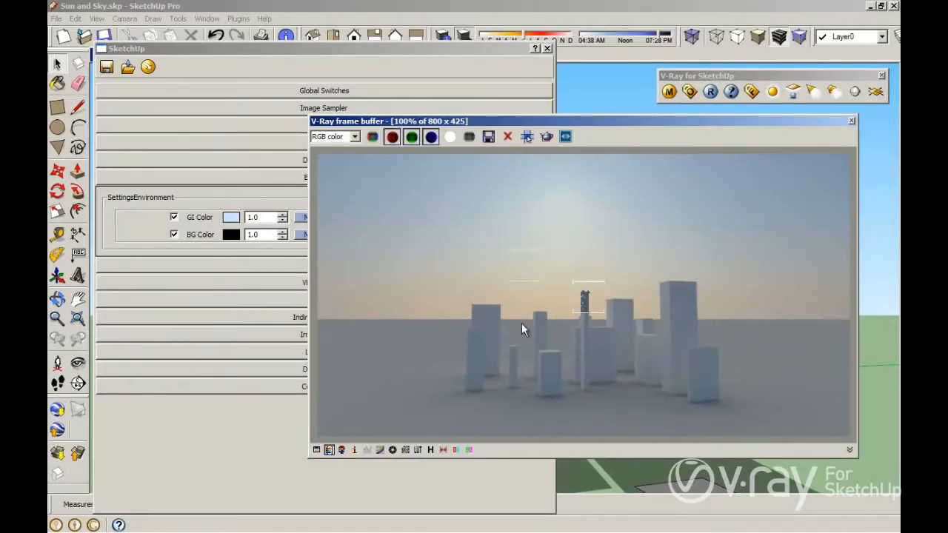
Set the SunLight intensity to 0.2 in the GI Color sky texture and render the city block.
click(270, 198)
click(306, 217)
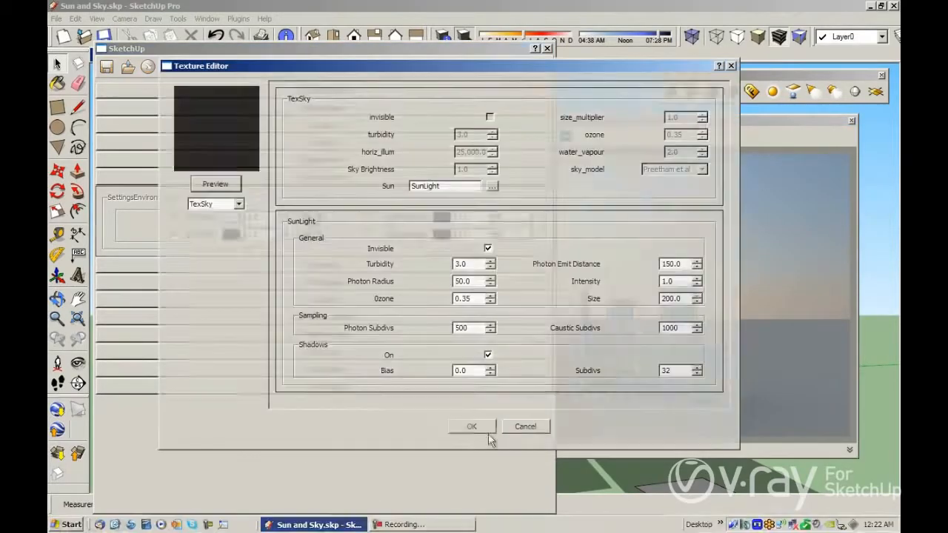
double_click(683, 281)
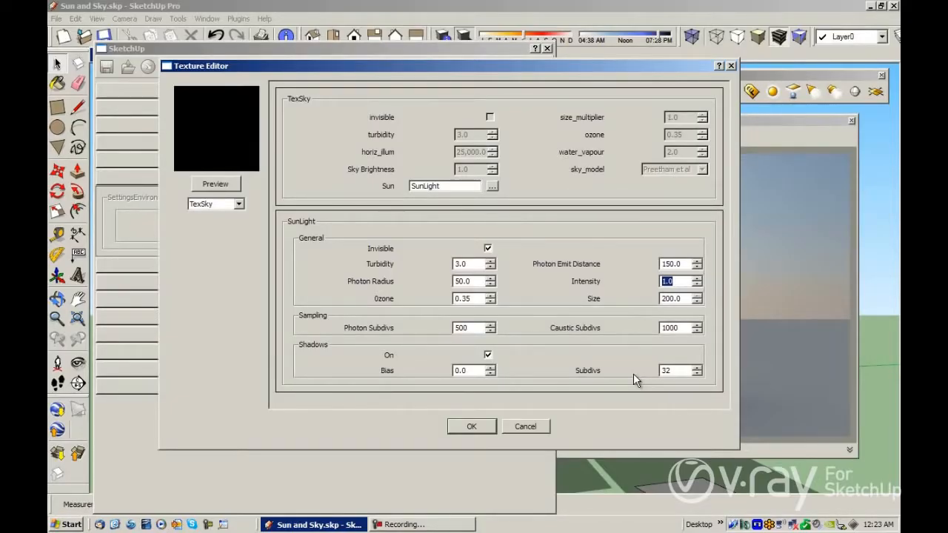
text(.2)
click(538, 274)
click(474, 428)
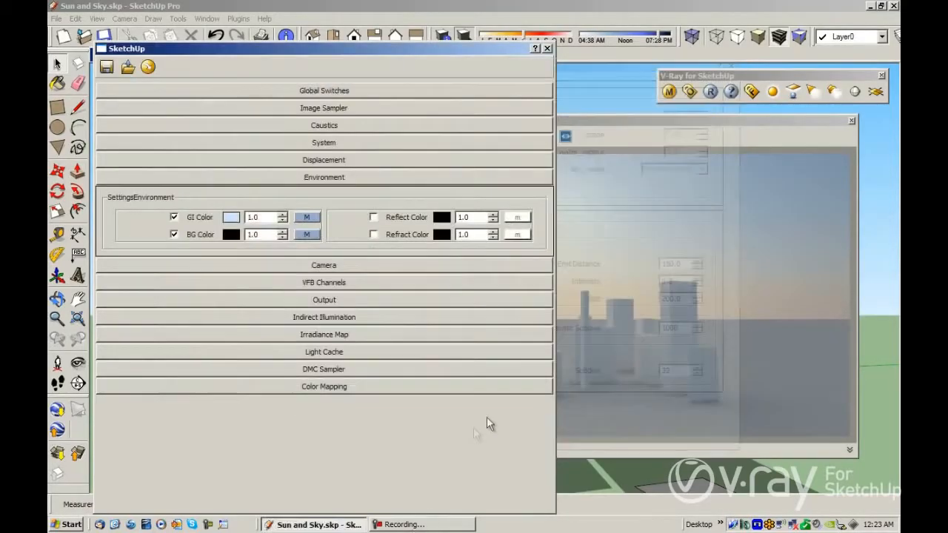
click(646, 286)
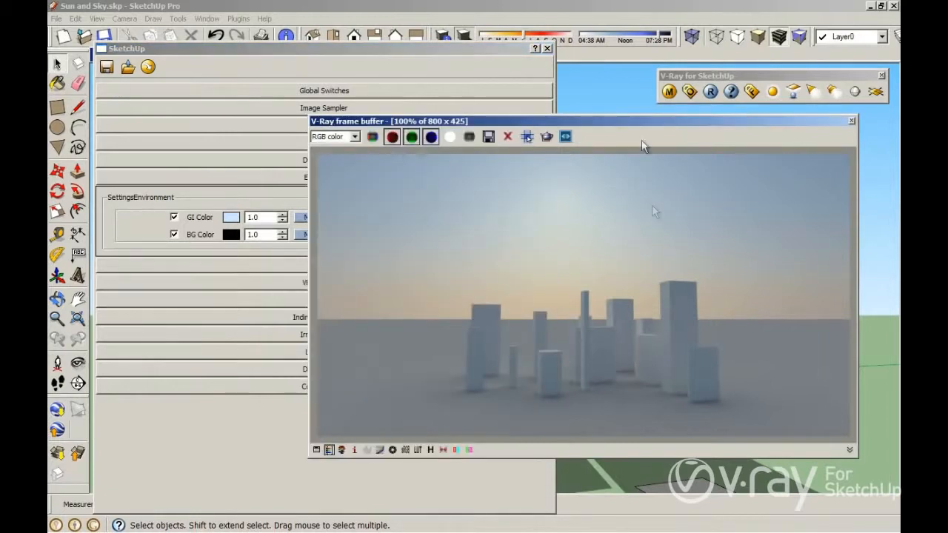
click(710, 91)
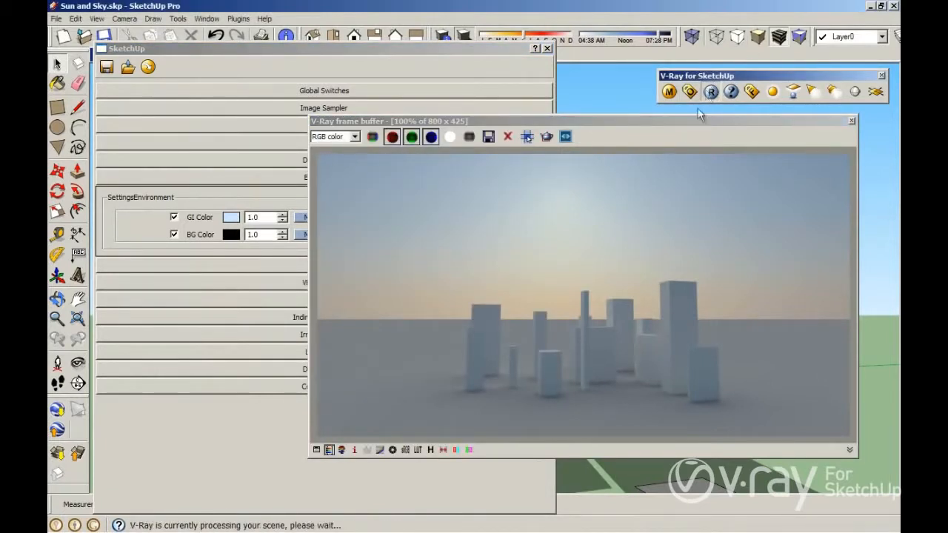